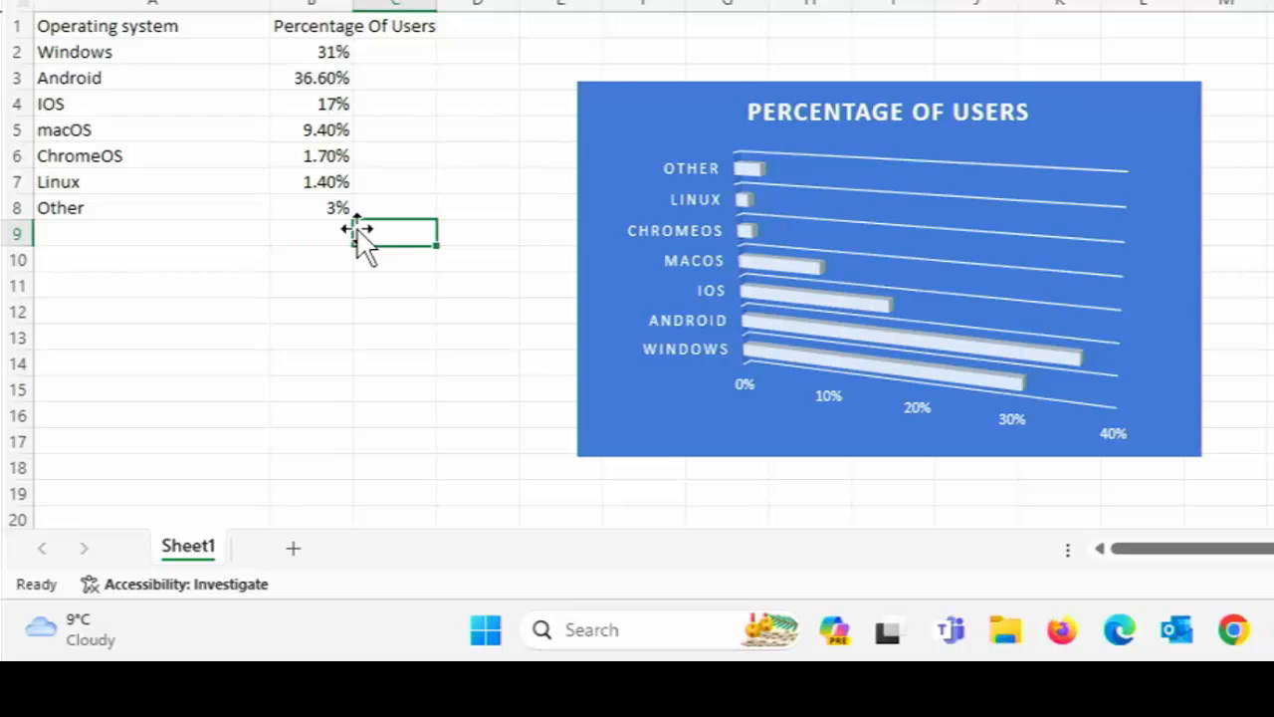
Step: Change the Other percentage in cell B8 to 35%
left_click(311, 204)
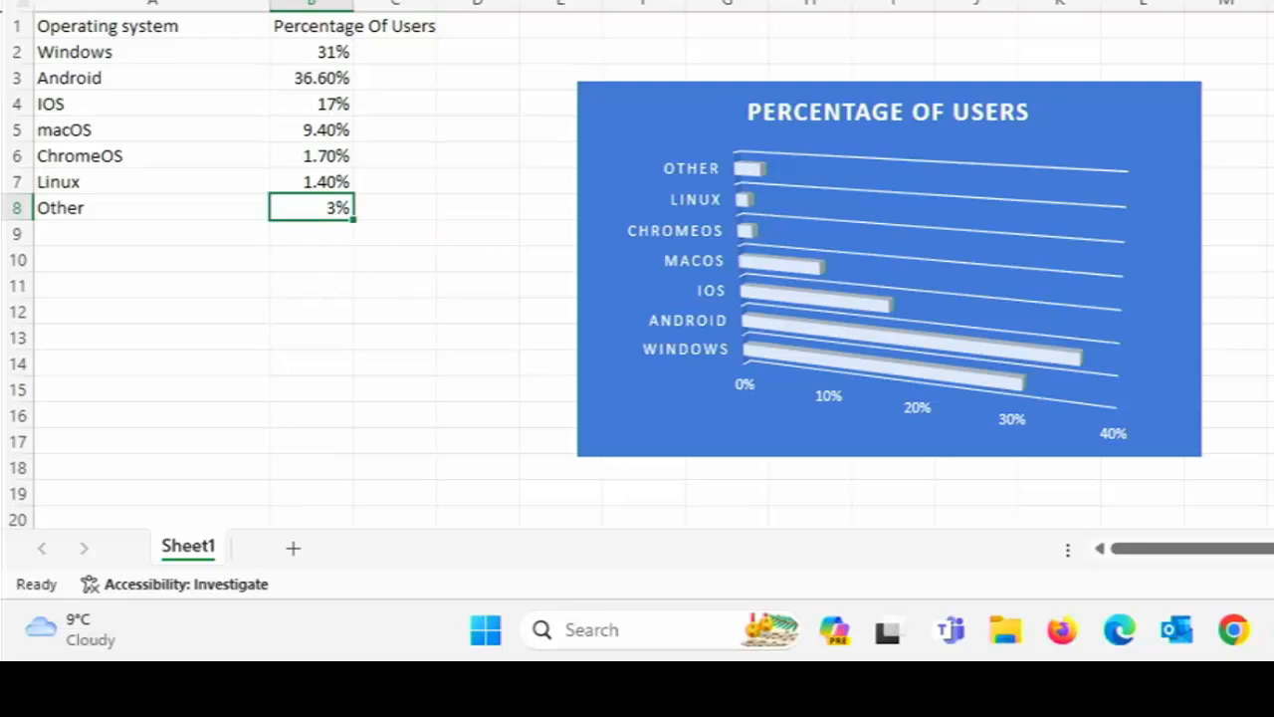
key("F2")
key("Left")
type("5")
key("Return")
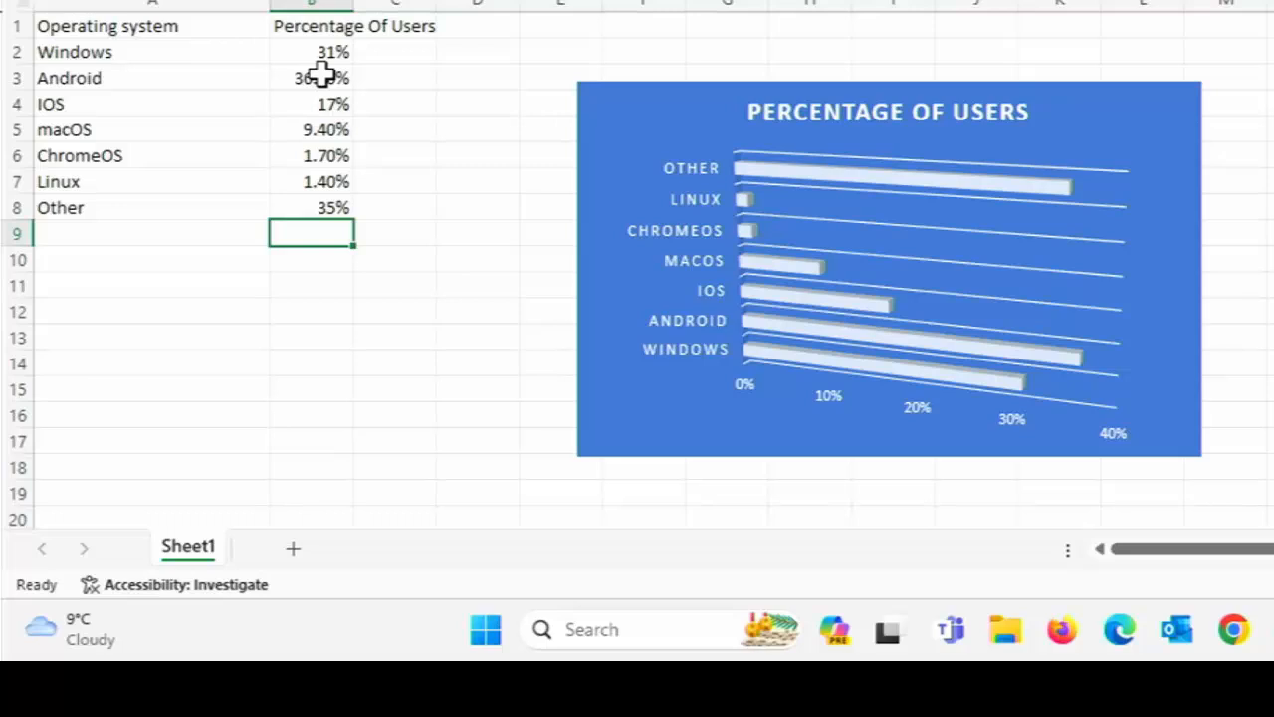
Step: Set the Other percentage in cell B8 back to 3%
left_click(330, 211)
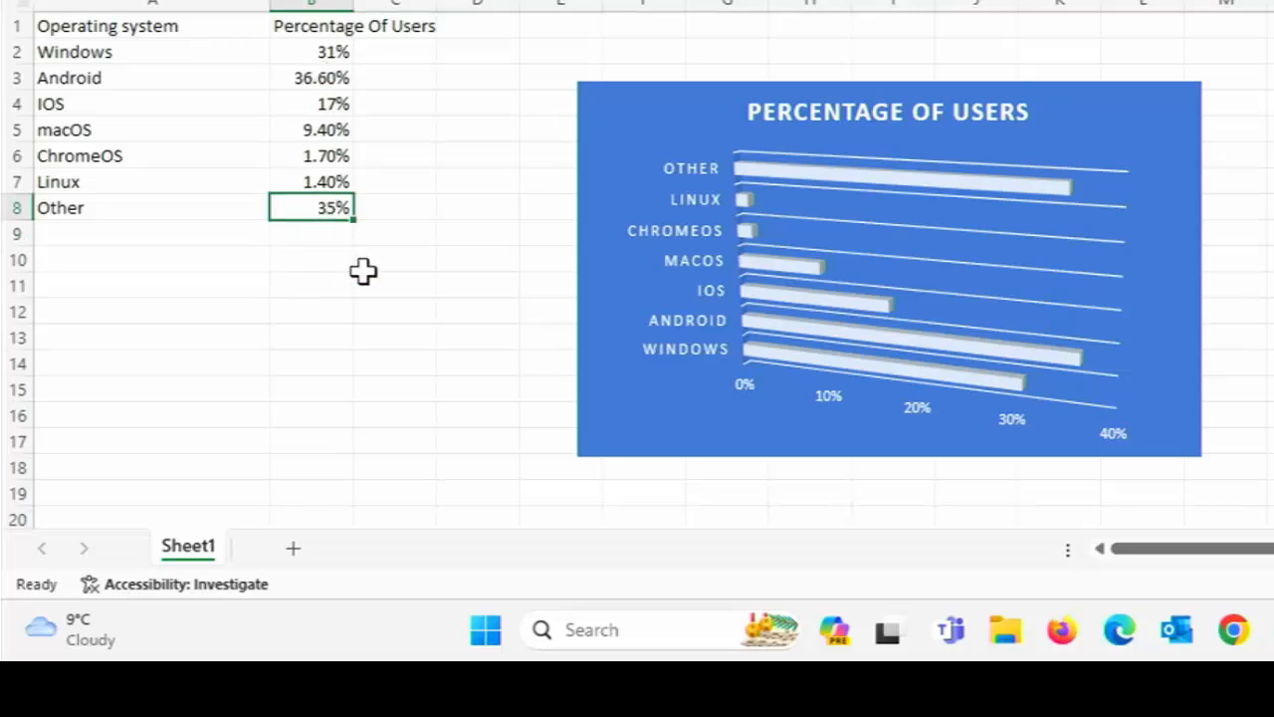
key("BackSpace")
type("3")
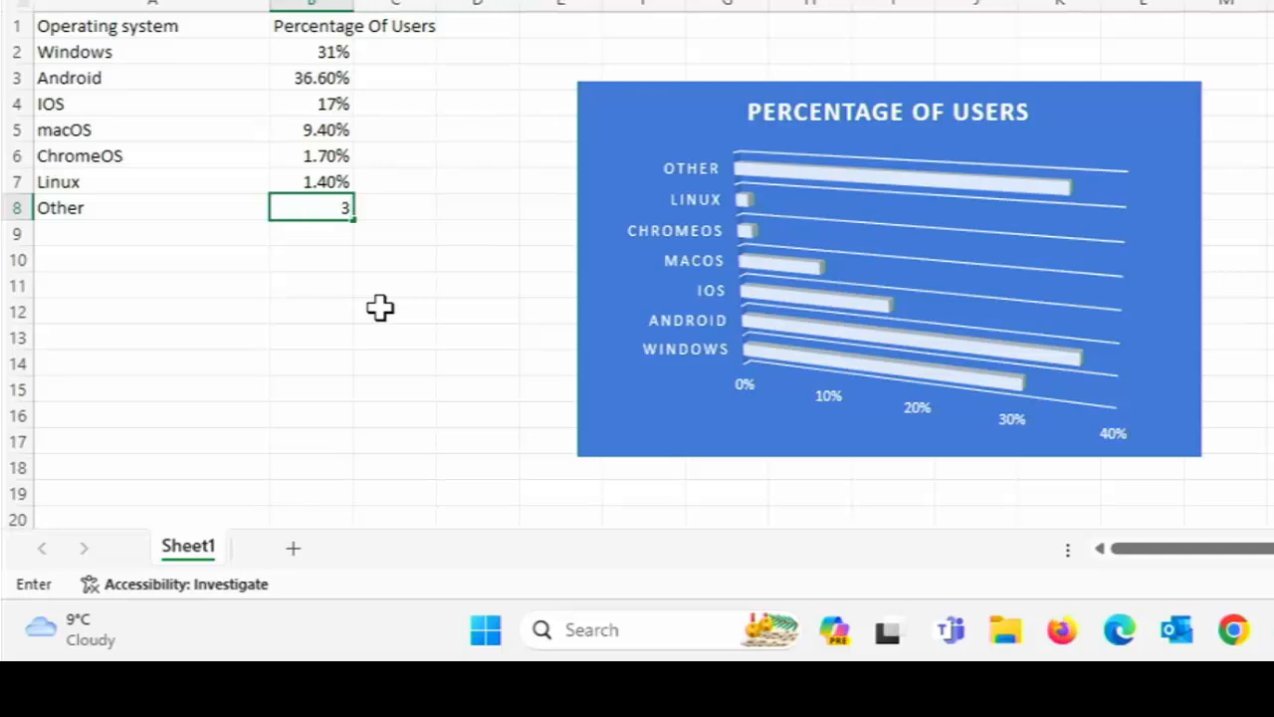
type("%")
key("Return")
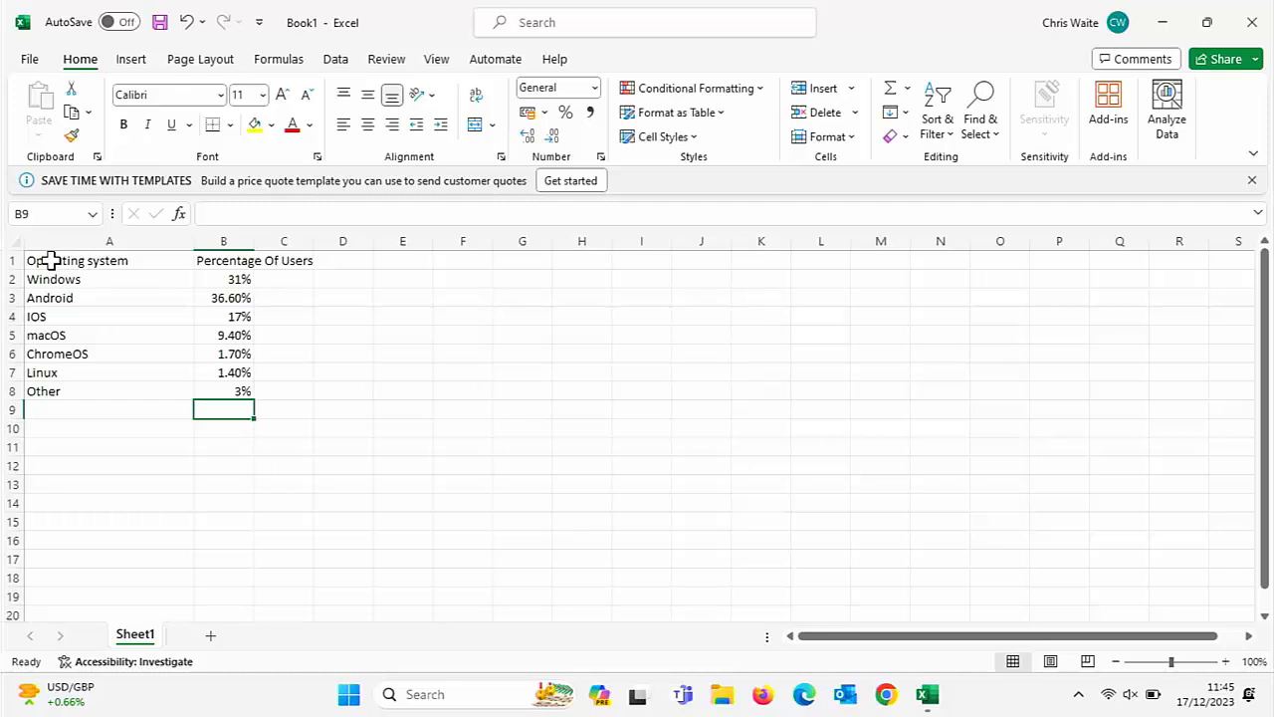
Step: Insert a 3-D clustered bar chart from the operating system data in A1:B8, including the headers
left_click_drag(50, 259, 231, 398)
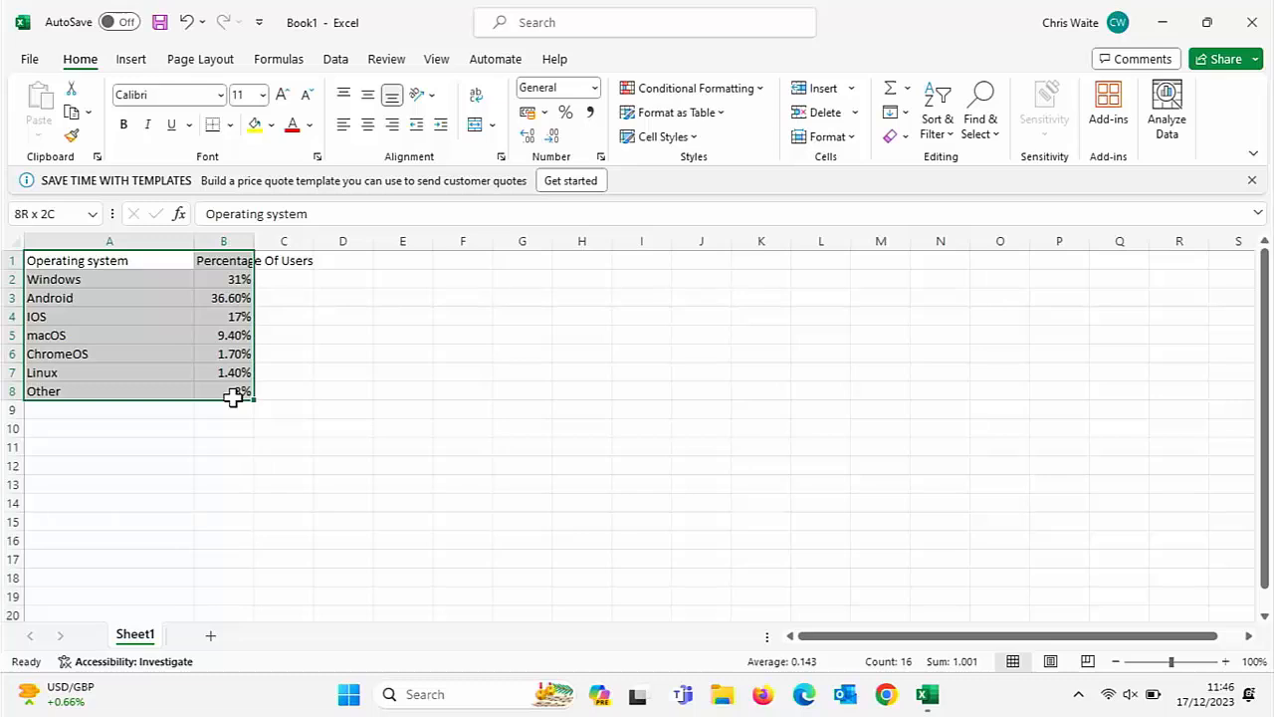
left_click_drag(232, 395, 239, 408)
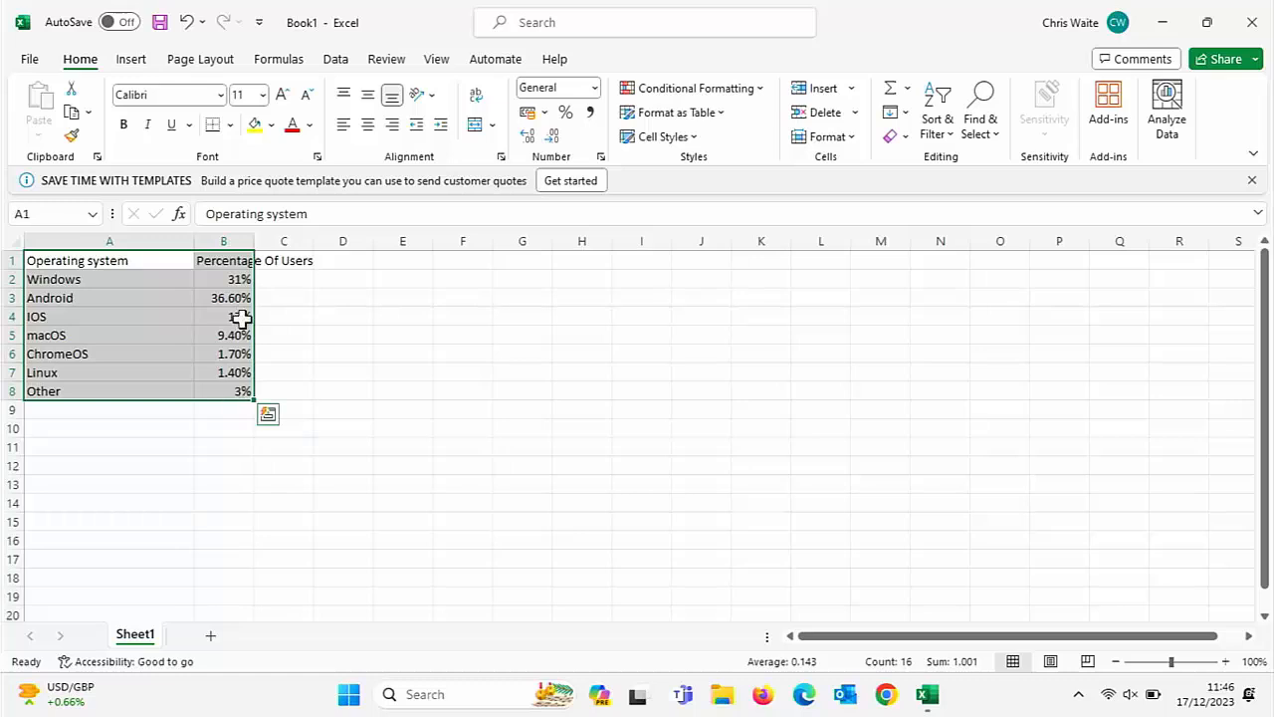
left_click(133, 61)
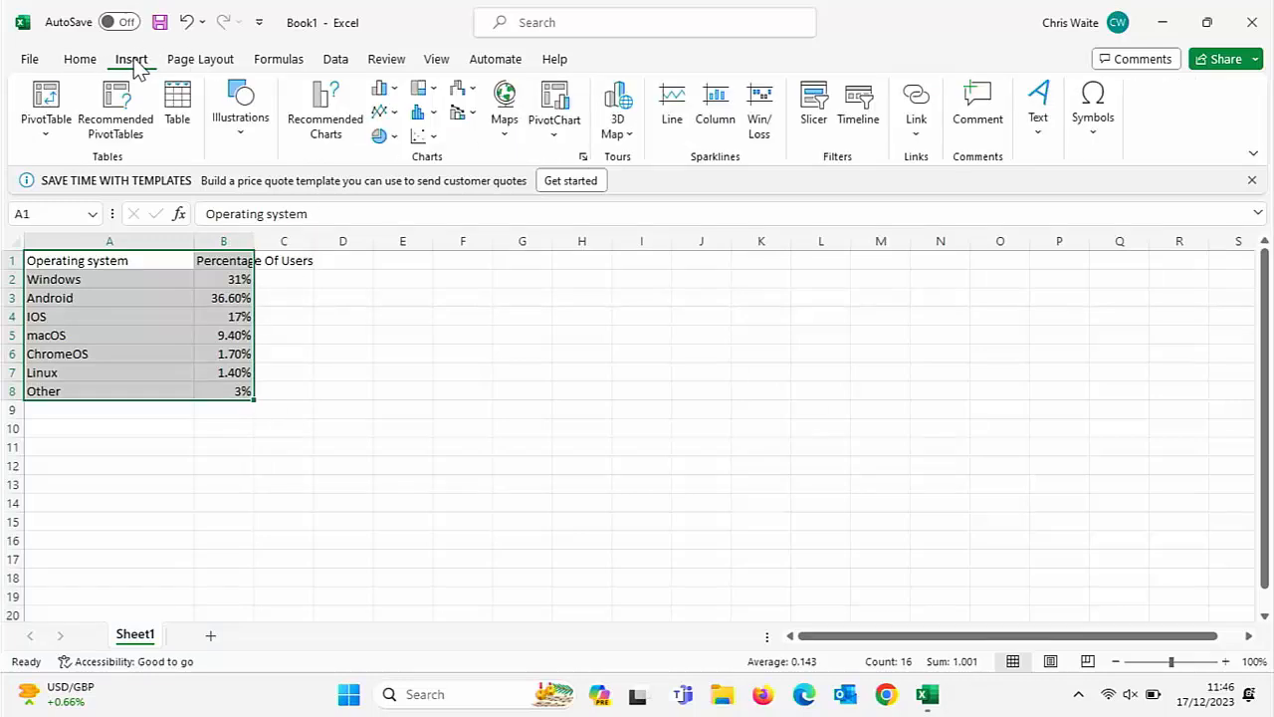
left_click(395, 91)
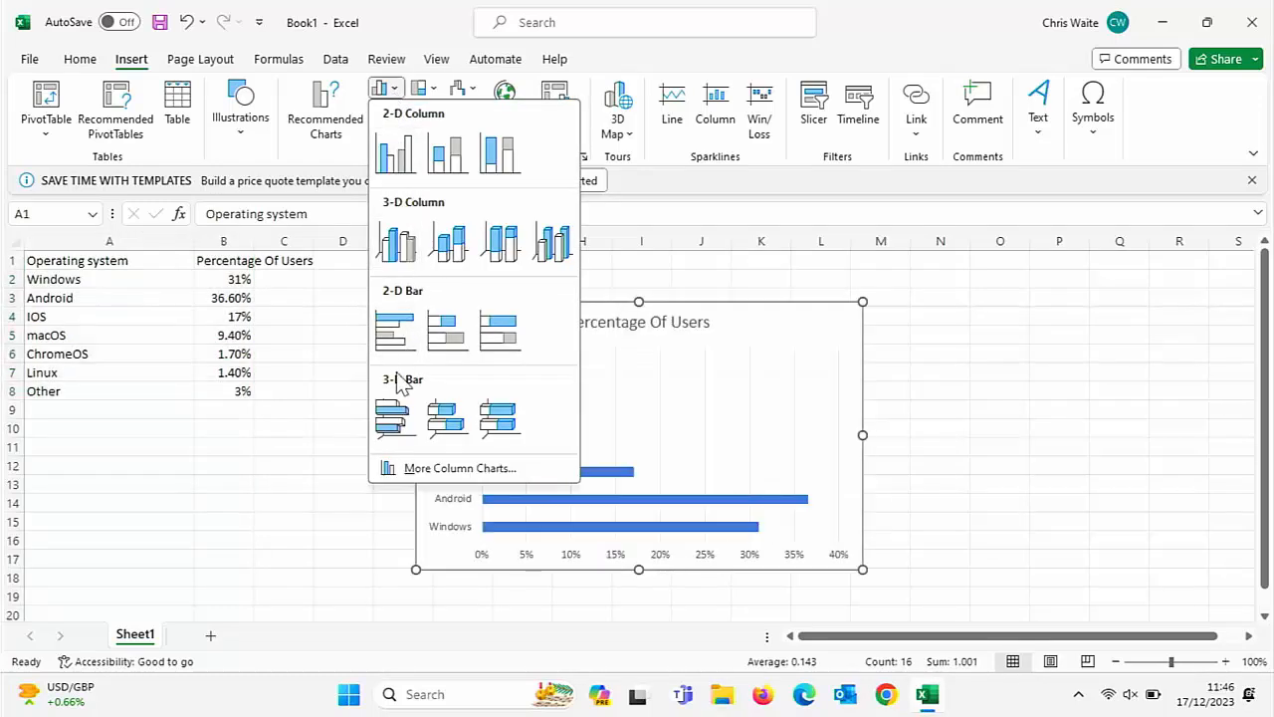
left_click(390, 426)
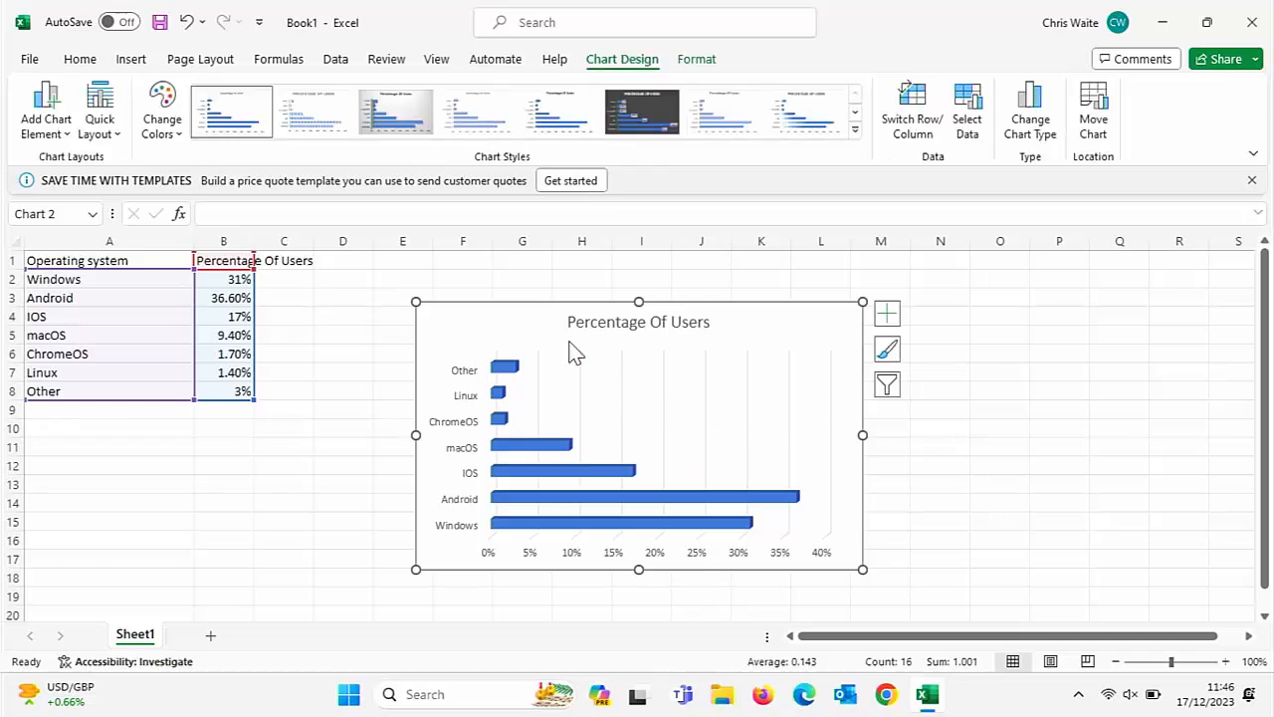
Step: Try out several chart styles on the bar chart, including the blue slanted one, and apply the dark grey gradient style with blue bars
left_click(309, 115)
left_click(384, 111)
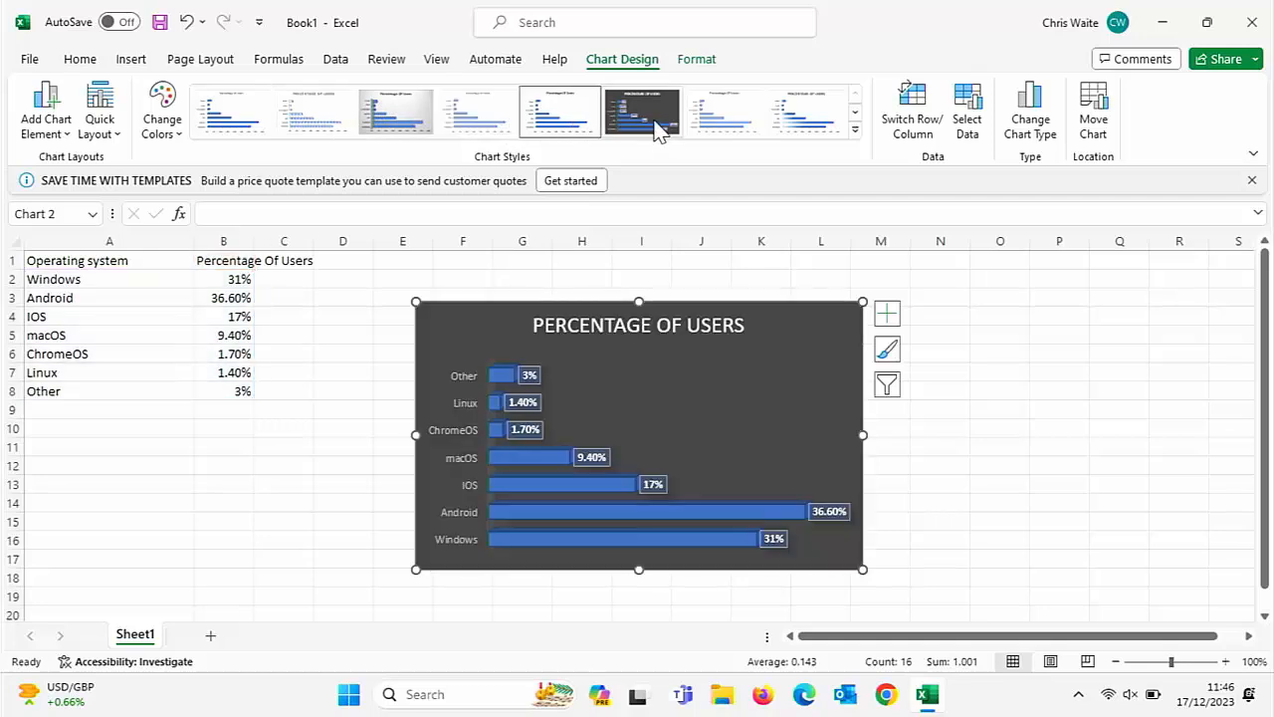
left_click(655, 127)
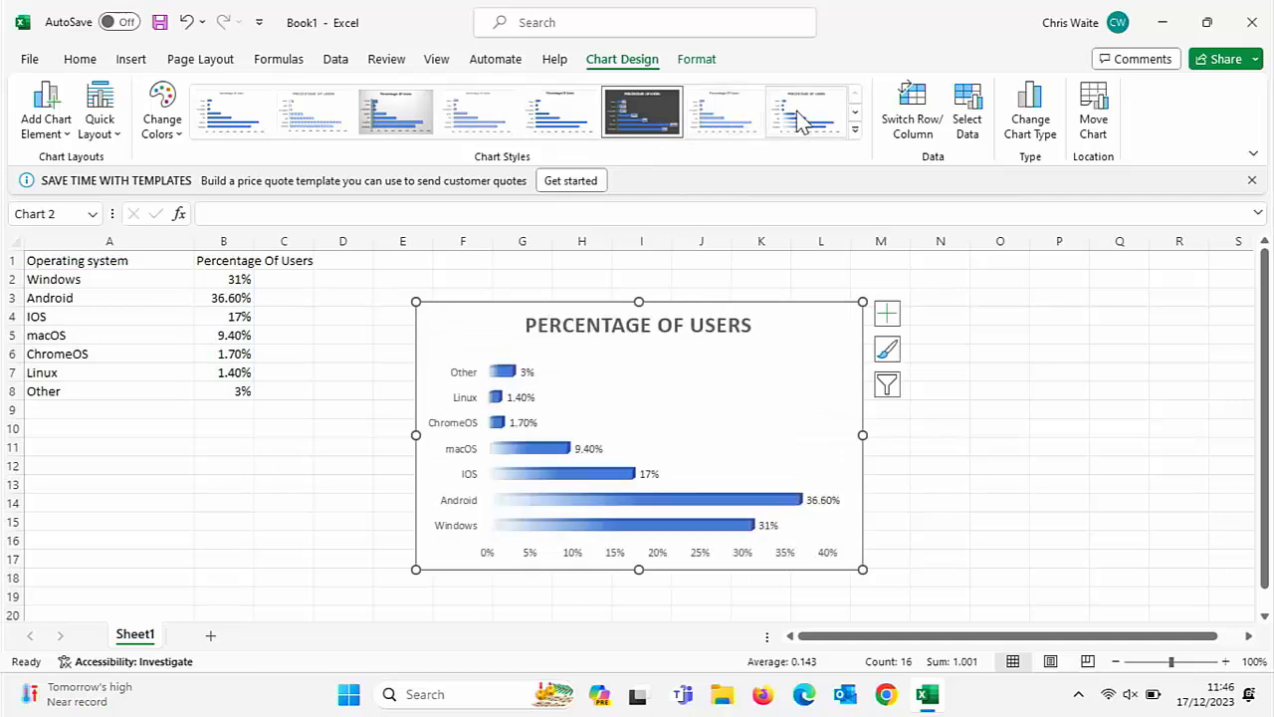
left_click(855, 127)
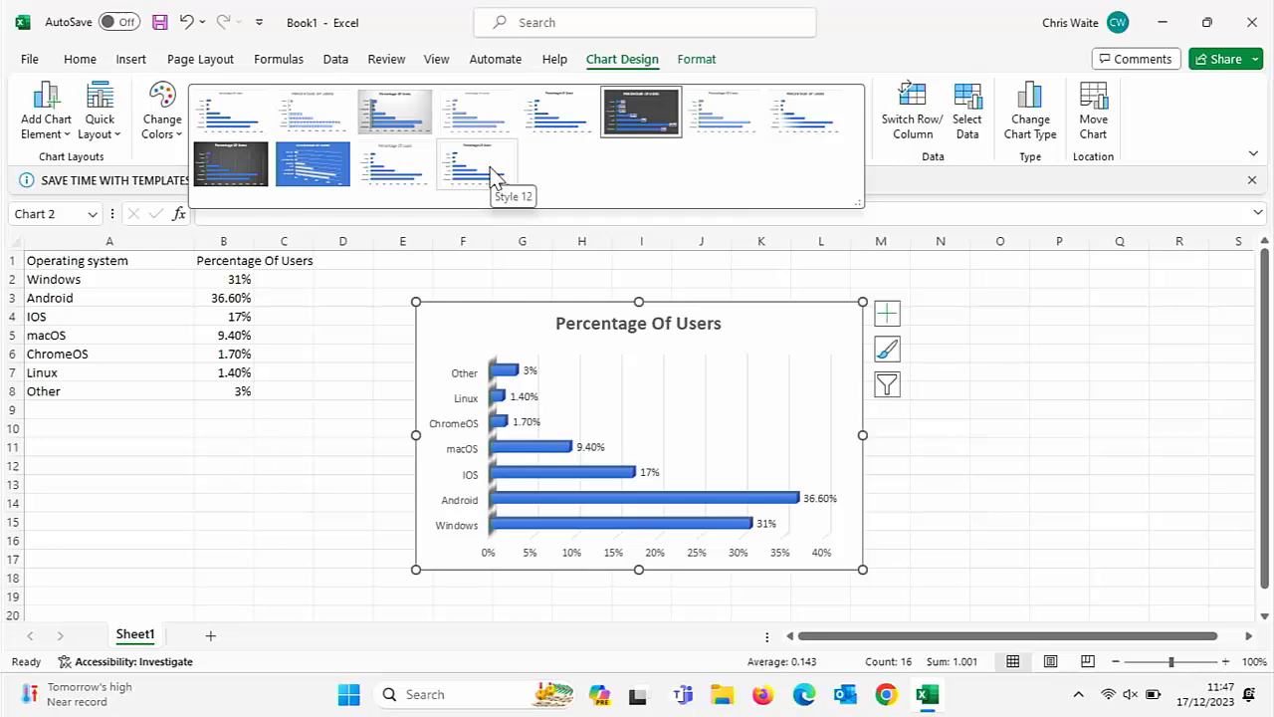
left_click(321, 171)
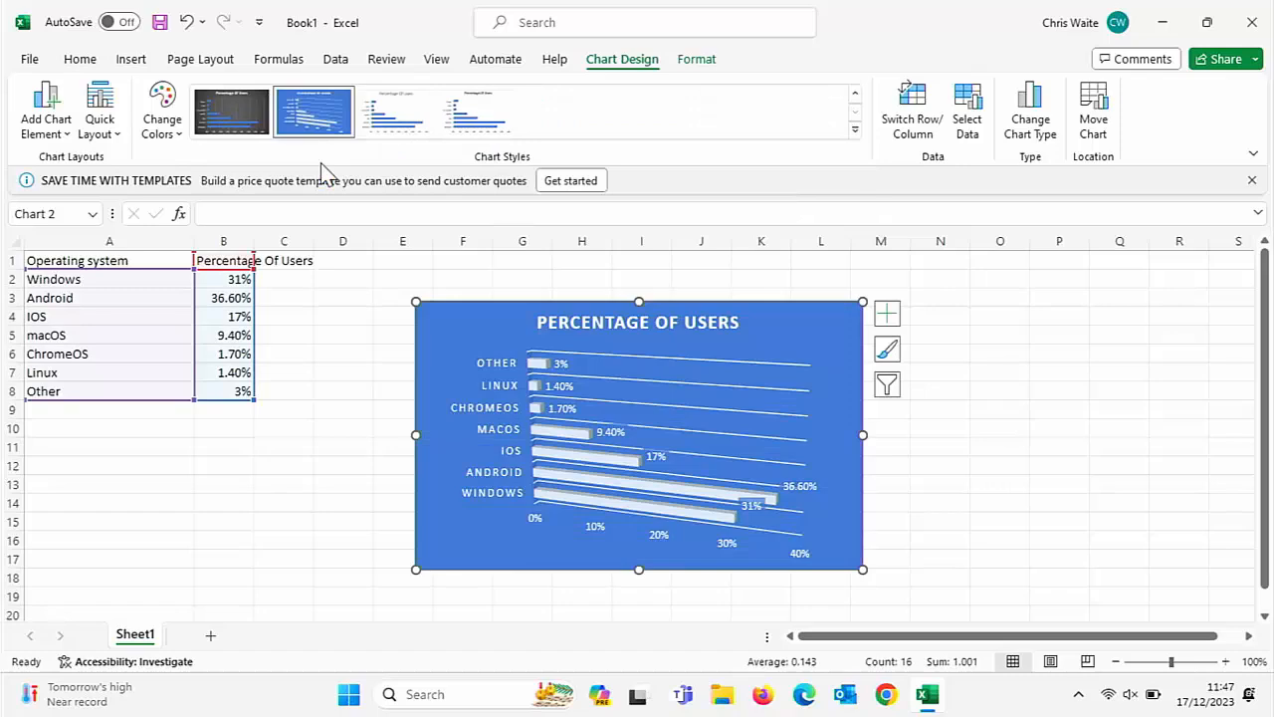
left_click(383, 120)
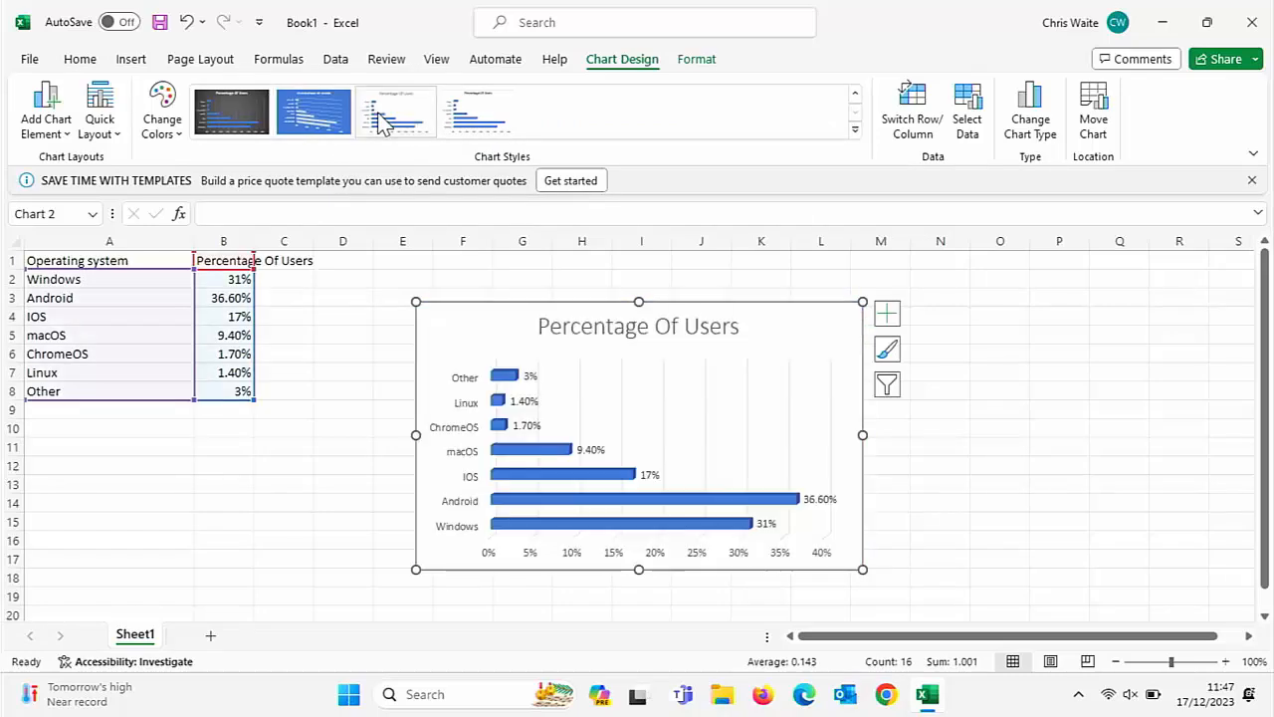
left_click(238, 105)
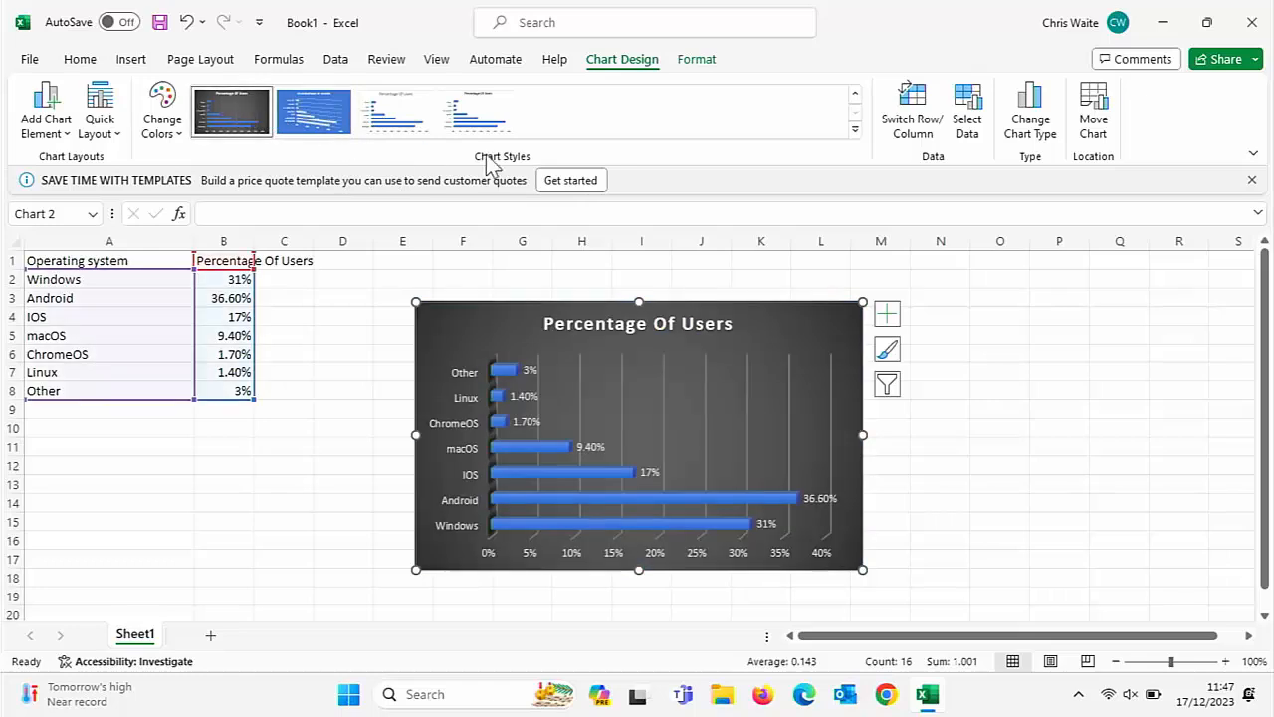
left_click(928, 443)
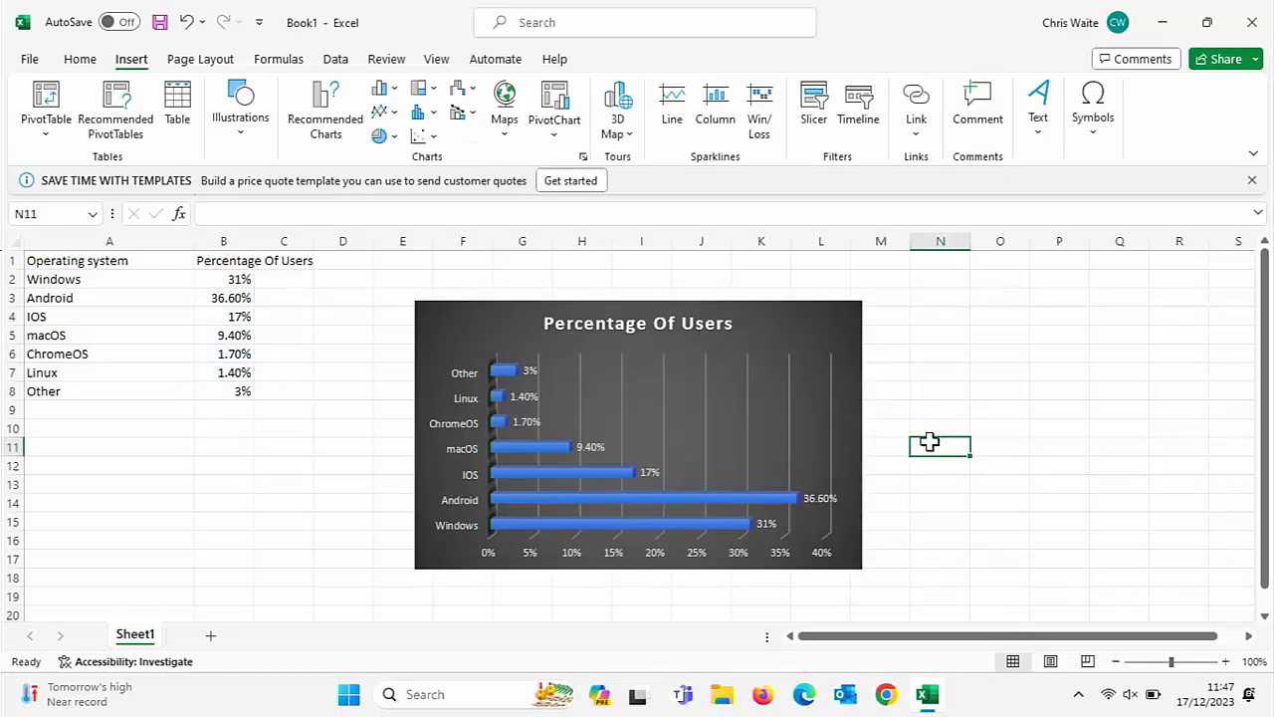
Step: Delete the whole bar chart from the sheet
left_click(638, 386)
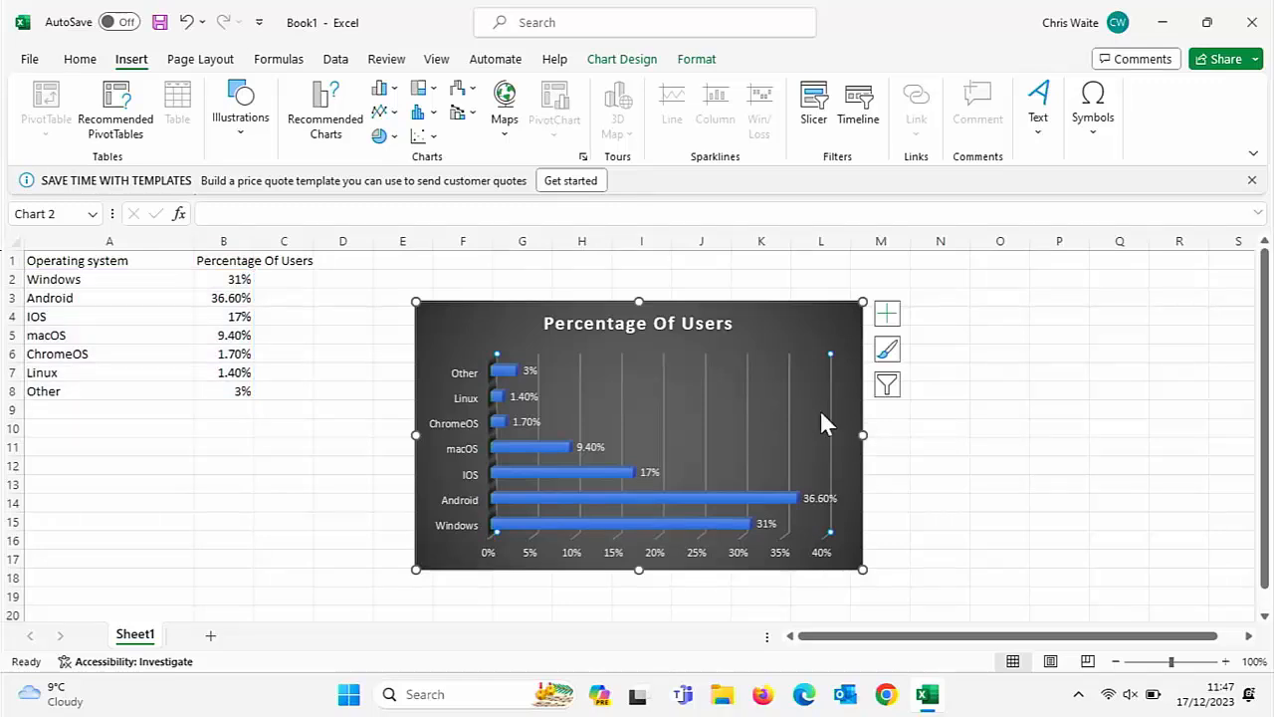
right_click(756, 428)
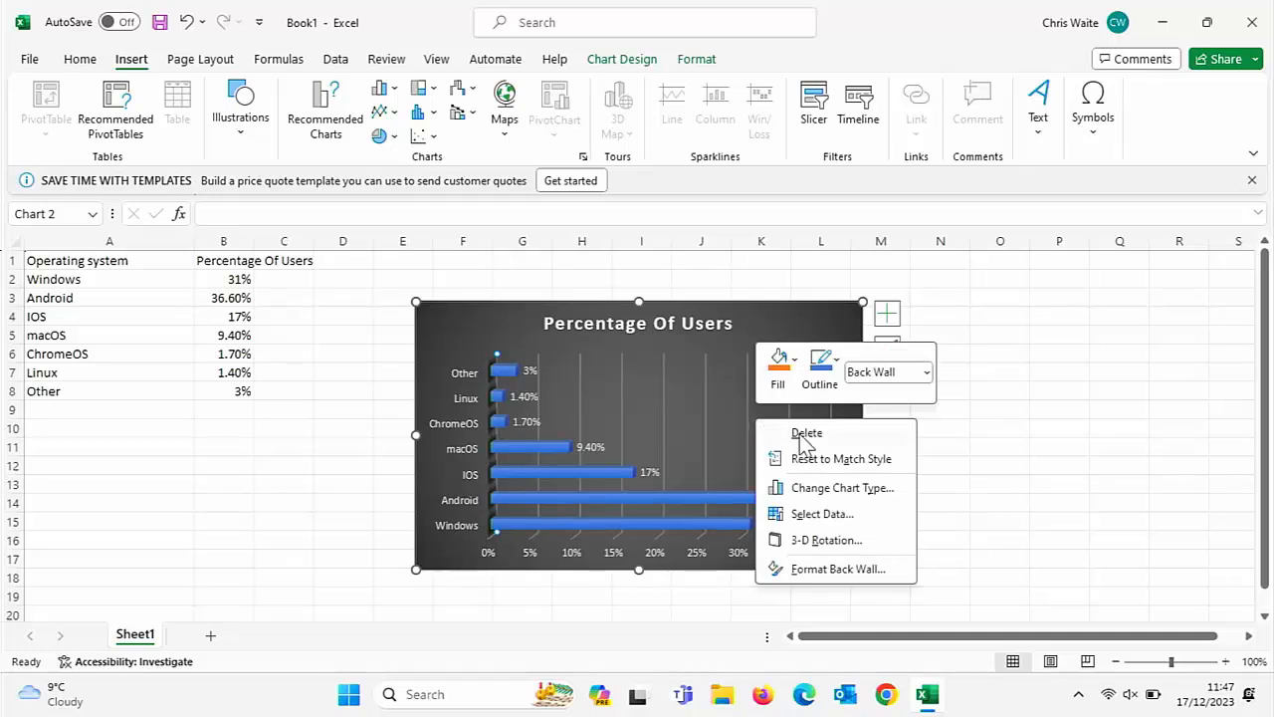
left_click(802, 434)
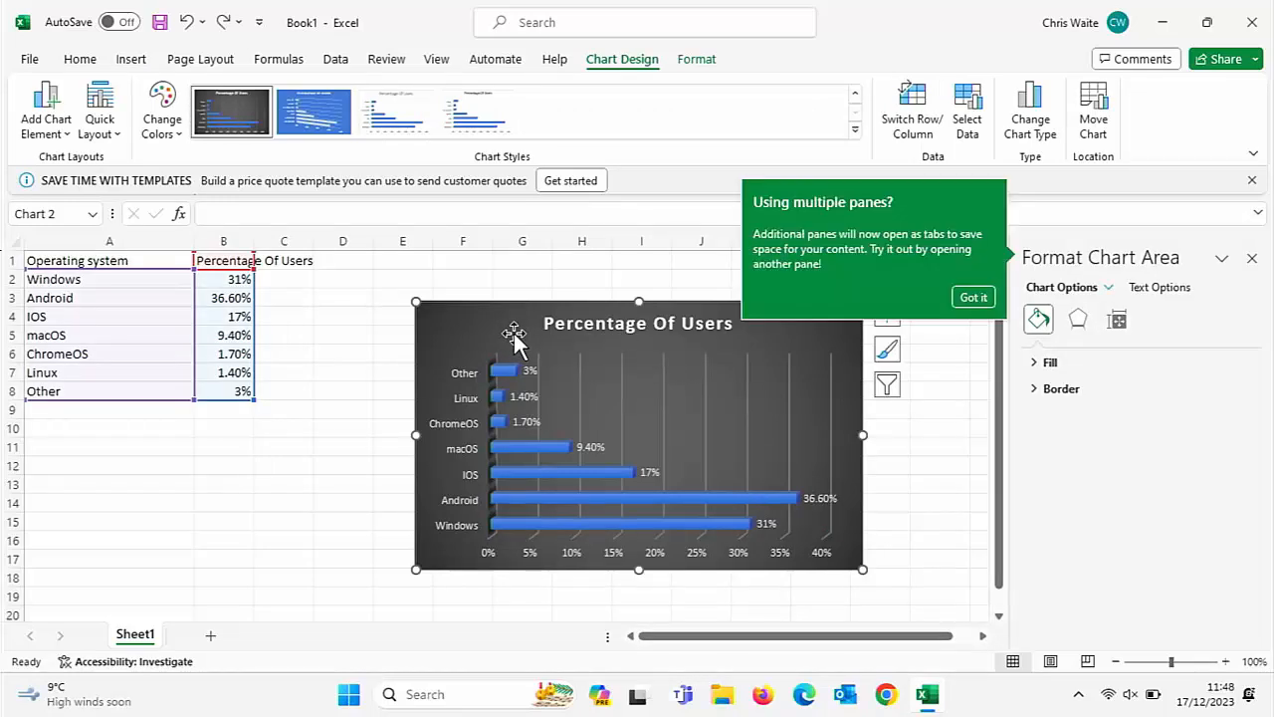
key("Delete")
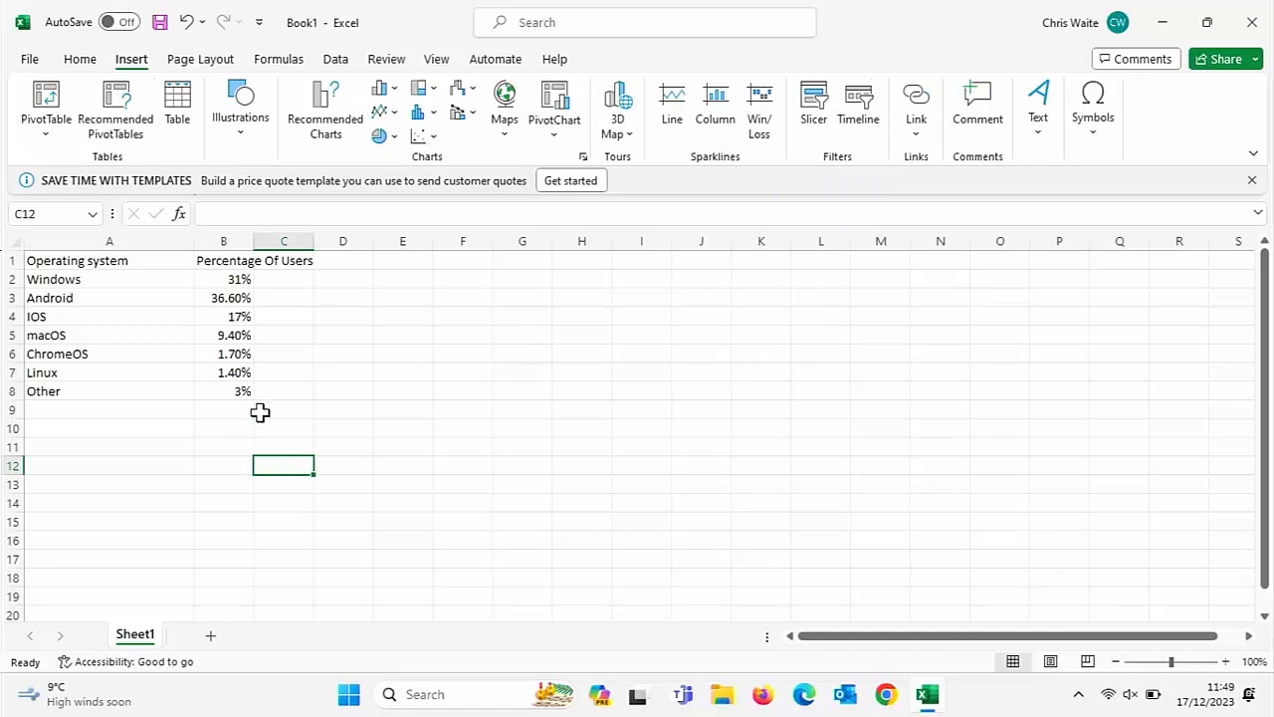
Step: Review the recommended charts for the data in A1:B8, previewing the clustered bar, pie, funnel and Pareto suggestions
left_click_drag(63, 257, 239, 386)
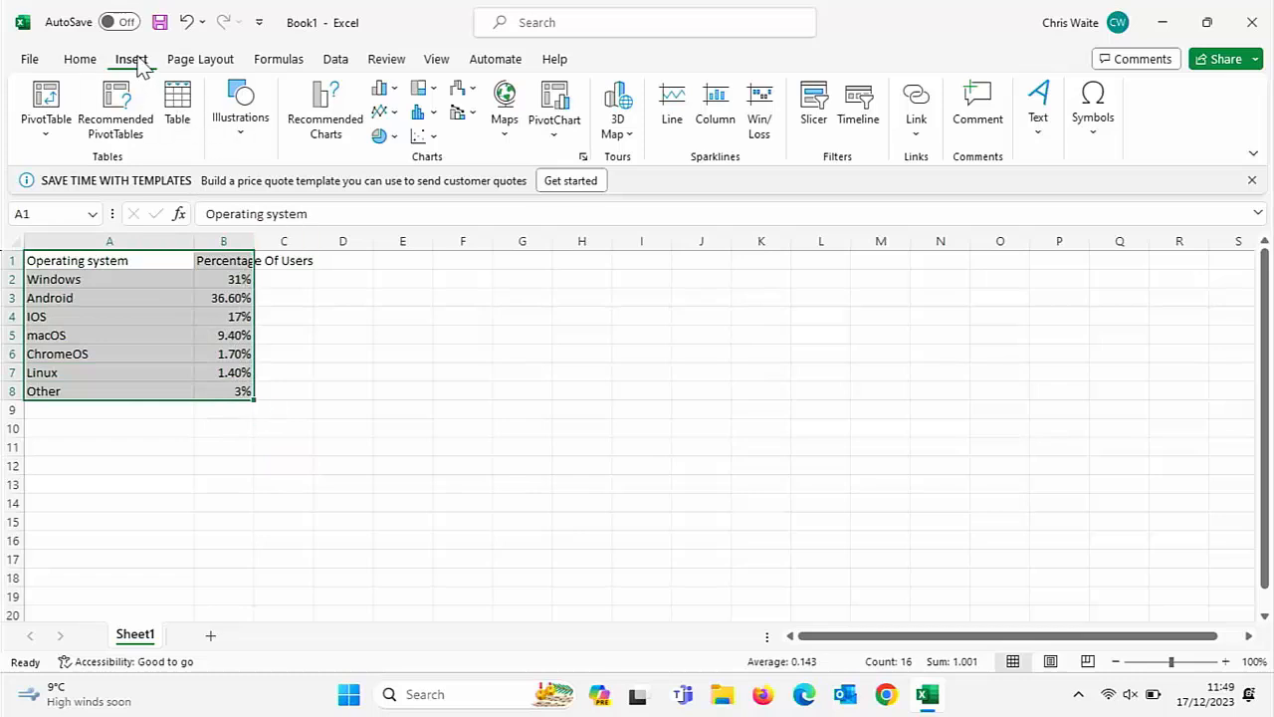
left_click(314, 114)
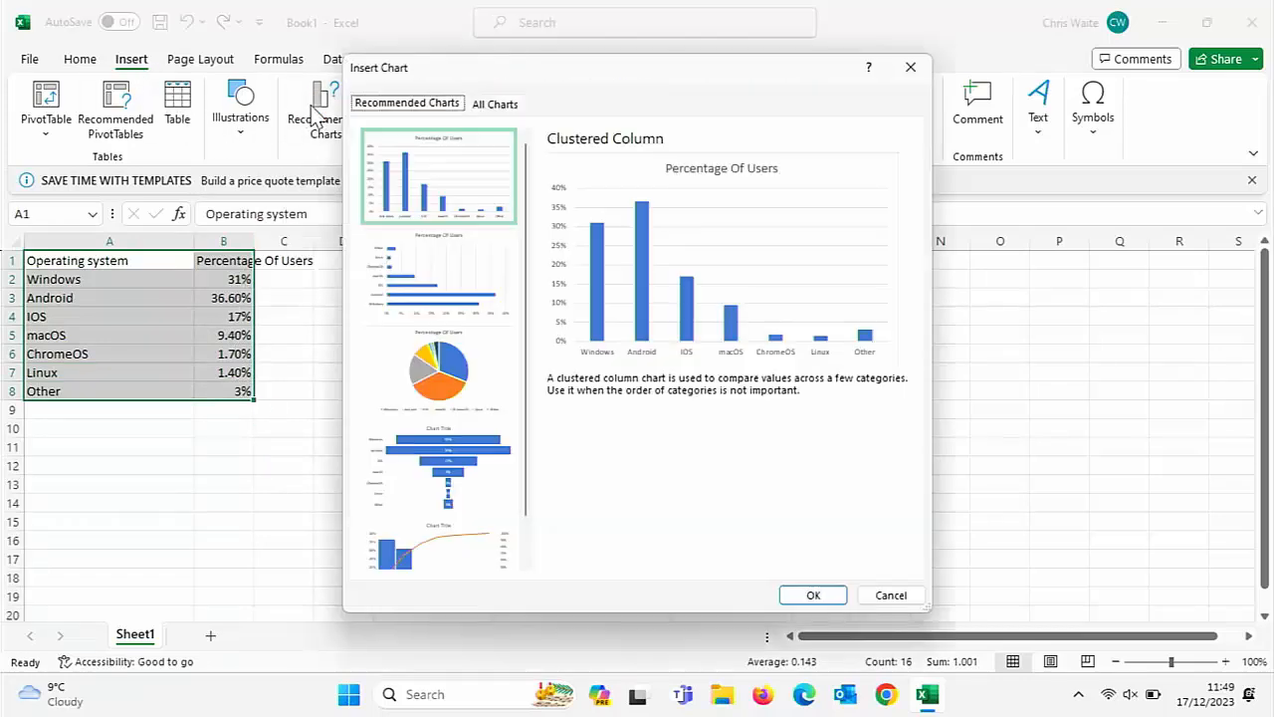
left_click(423, 282)
left_click(428, 360)
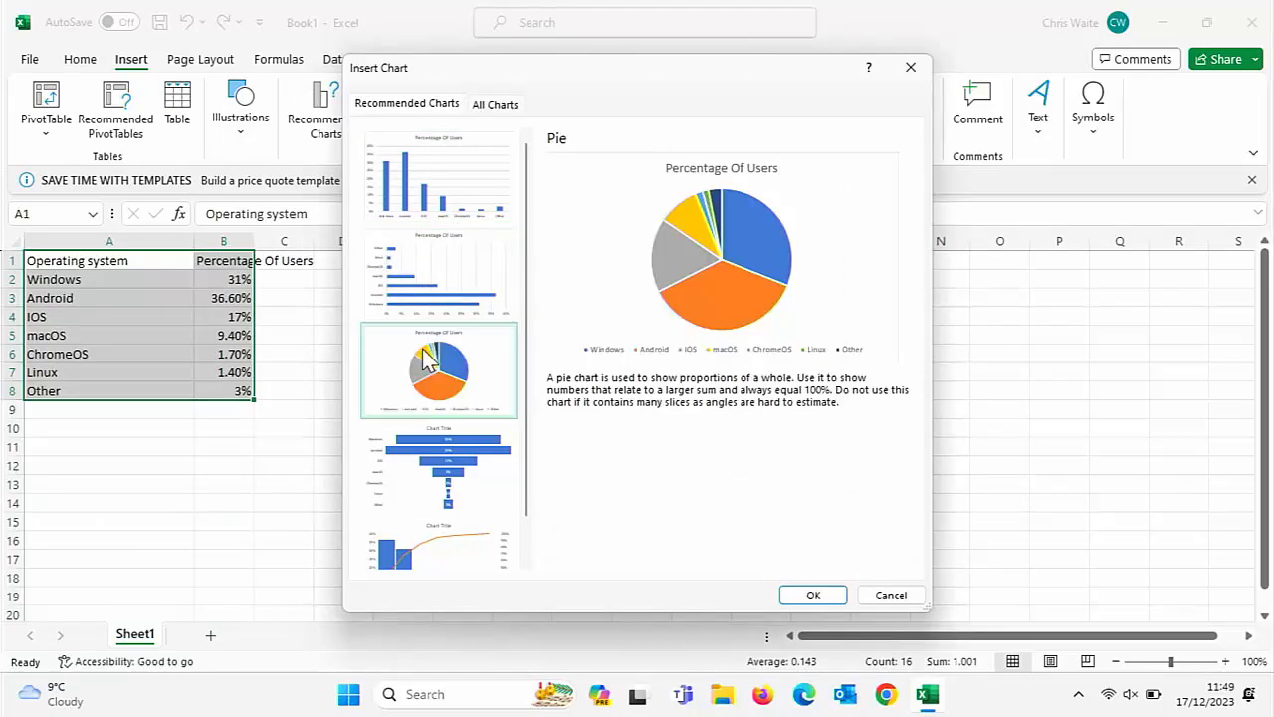
left_click(435, 438)
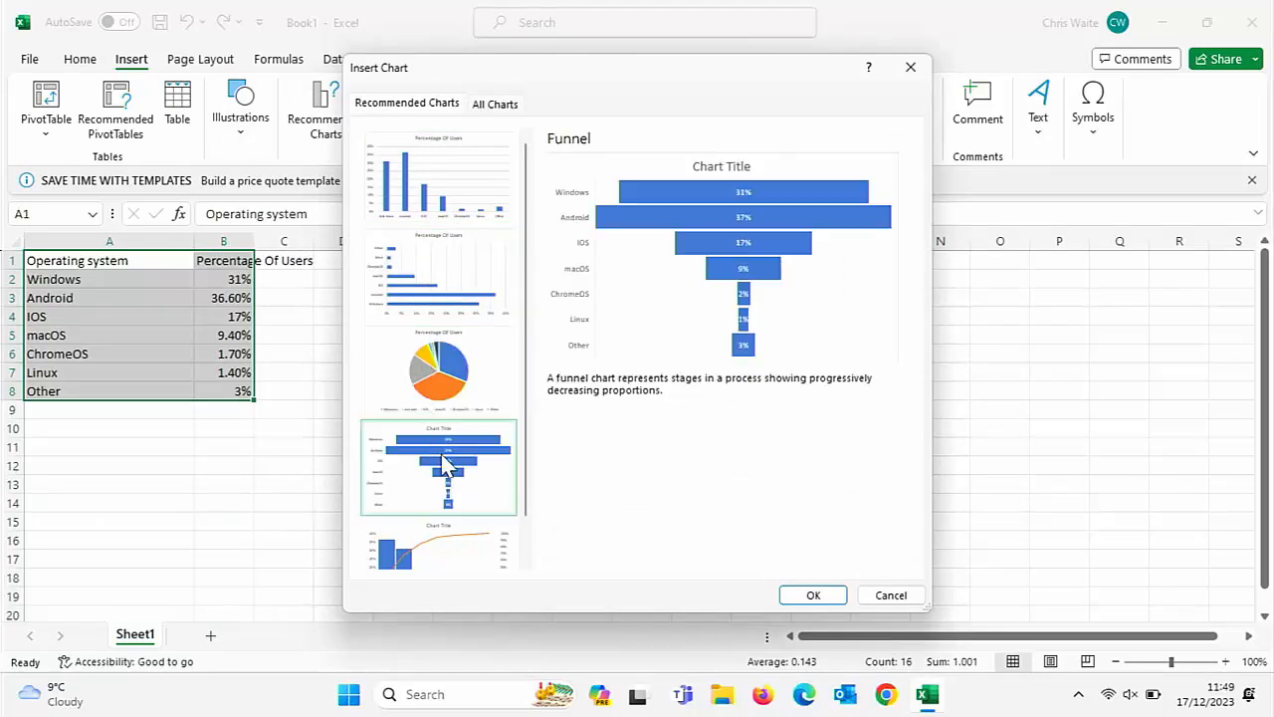
left_click(419, 540)
scroll(450, 315, "down", 1)
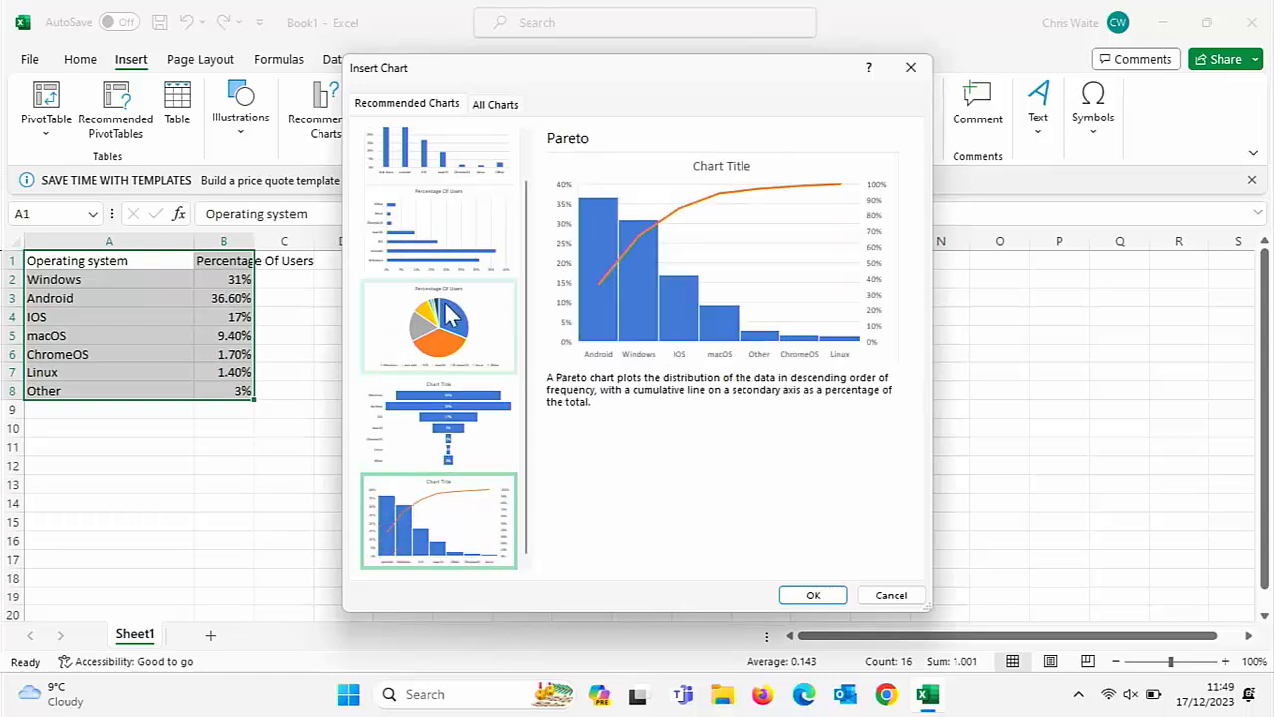
left_click(416, 423)
left_click(441, 348)
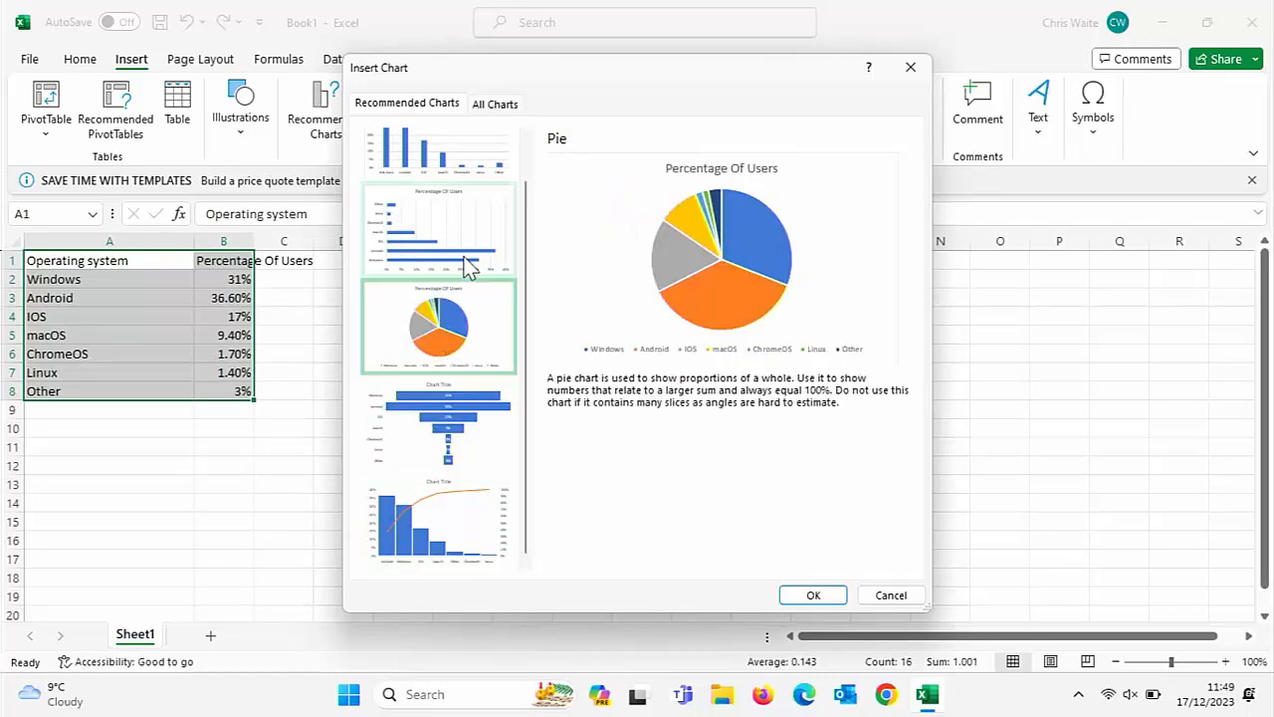
Step: Preview the column chart subtypes among all chart types, from Stacked Column through 3-D 100% Stacked Column to 3-D Column
left_click(484, 105)
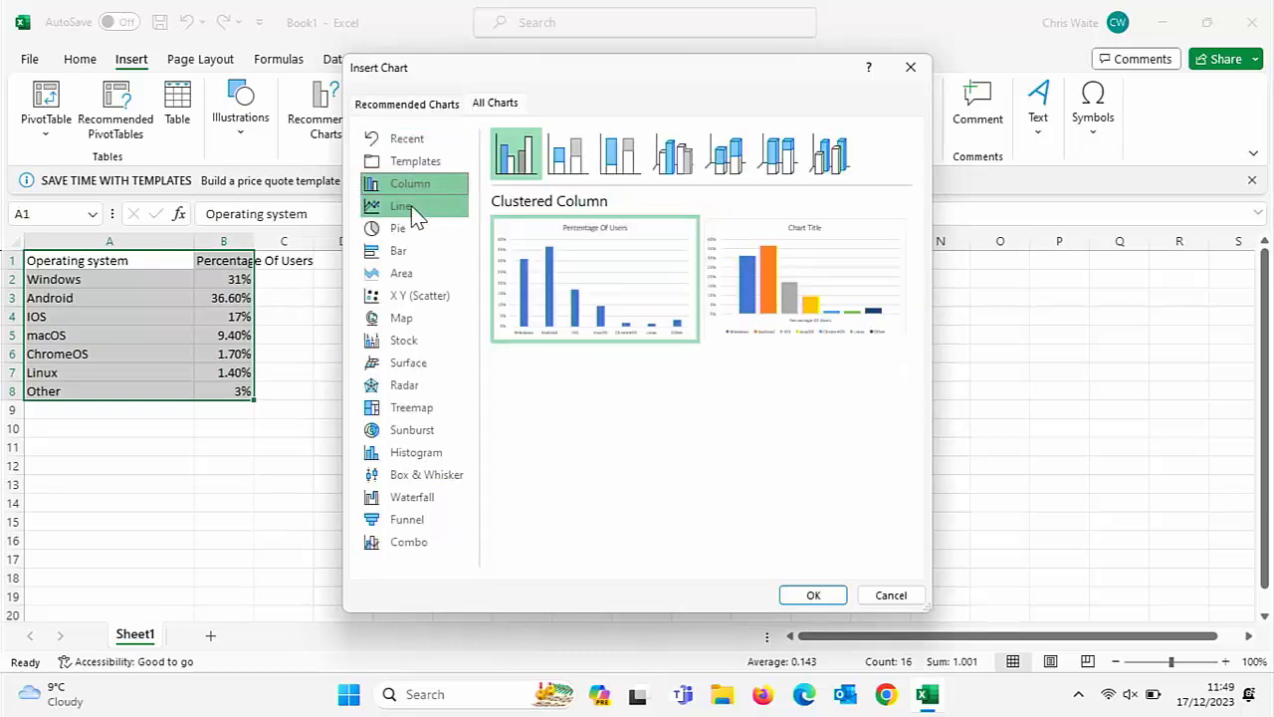
left_click(573, 167)
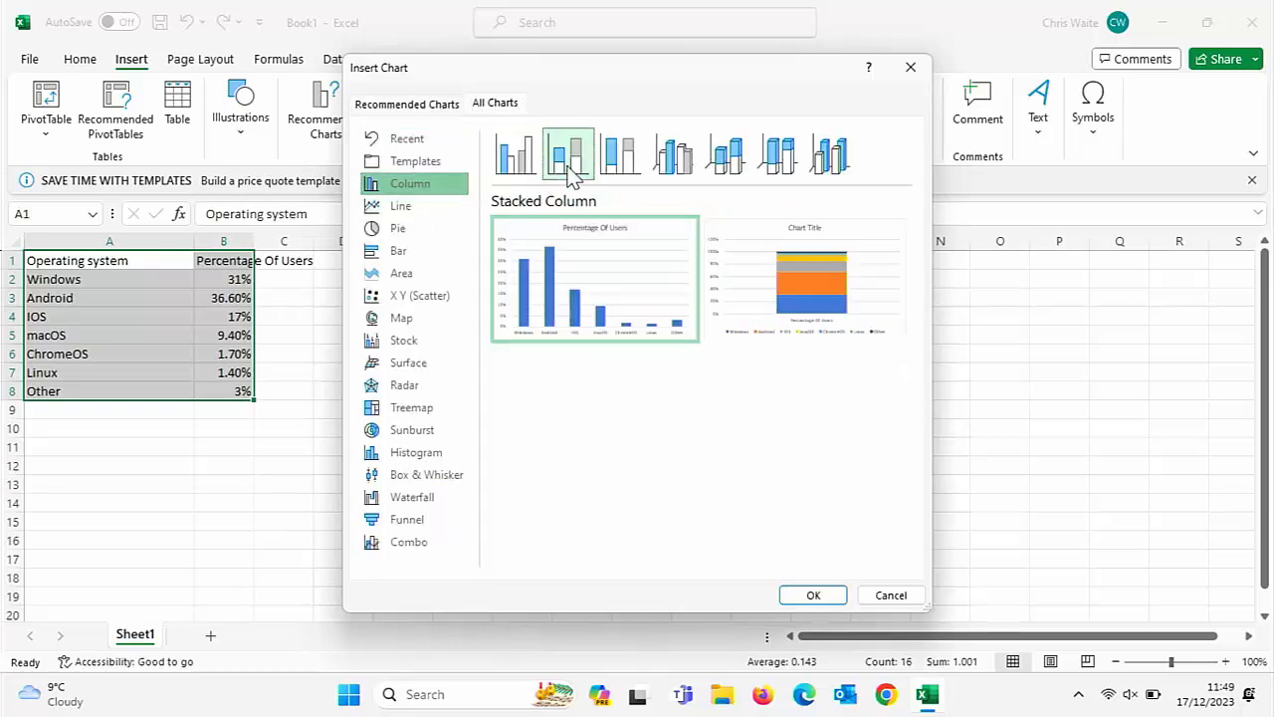
left_click(631, 165)
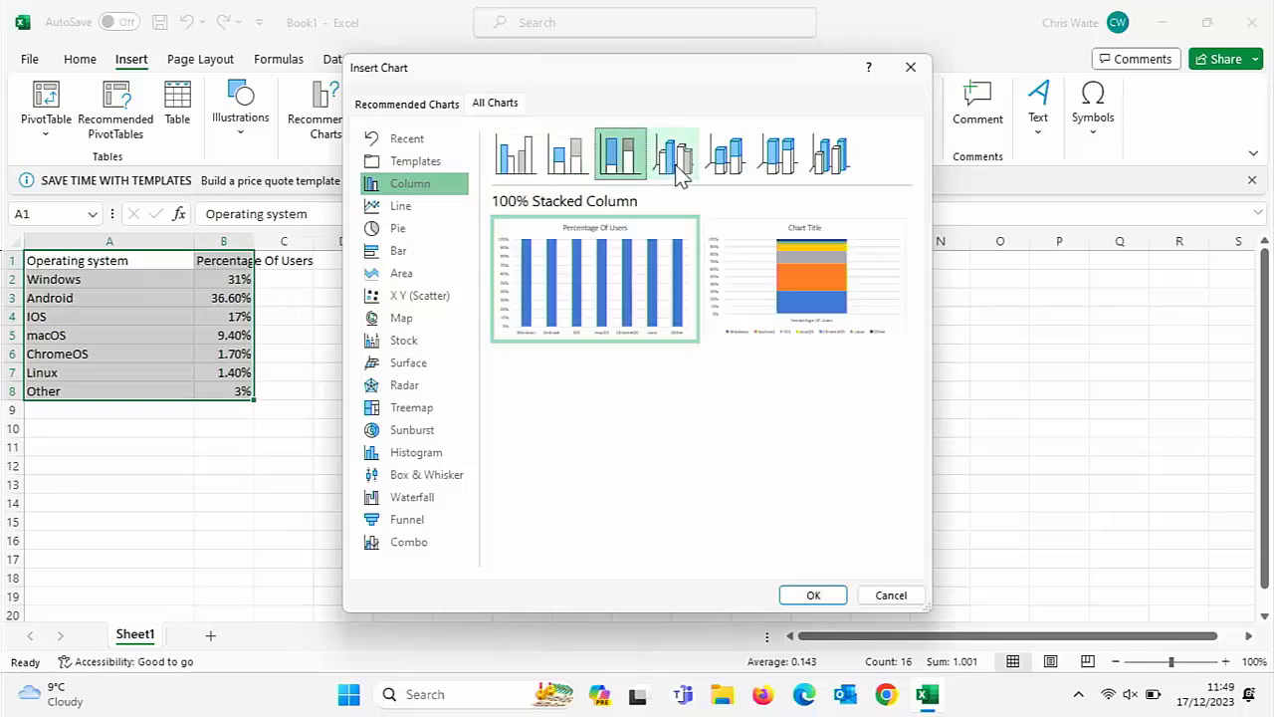
left_click(675, 173)
left_click(727, 163)
left_click(778, 163)
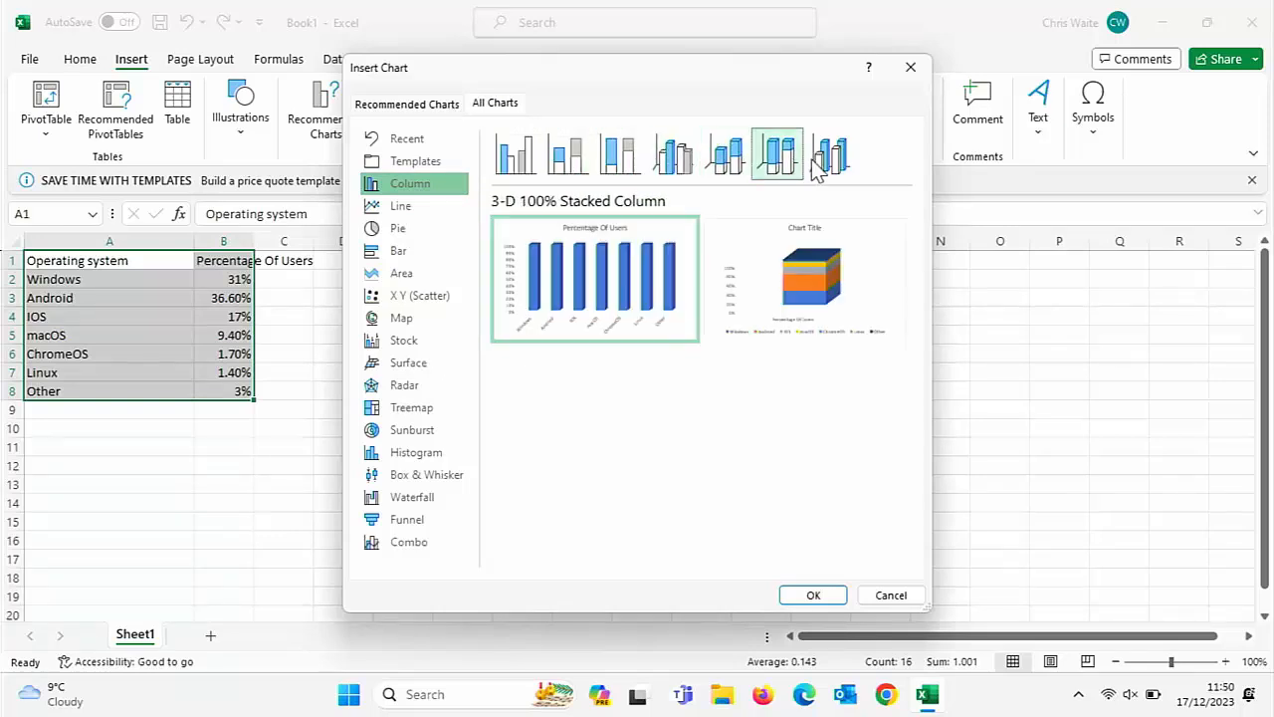
left_click(826, 168)
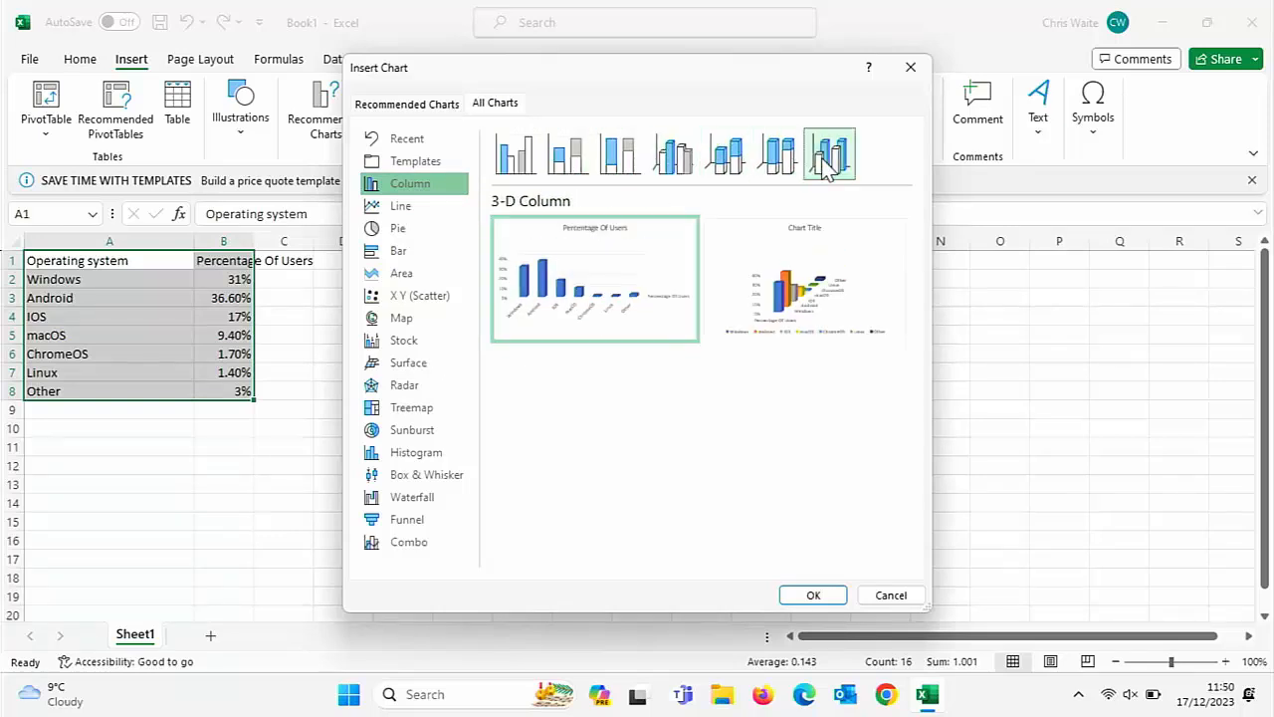
Step: Preview the Line, Pie, Bar, Area, X Y (Scatter), Map, Stock, Surface and Radar chart types for the selected data
left_click(398, 207)
left_click(398, 229)
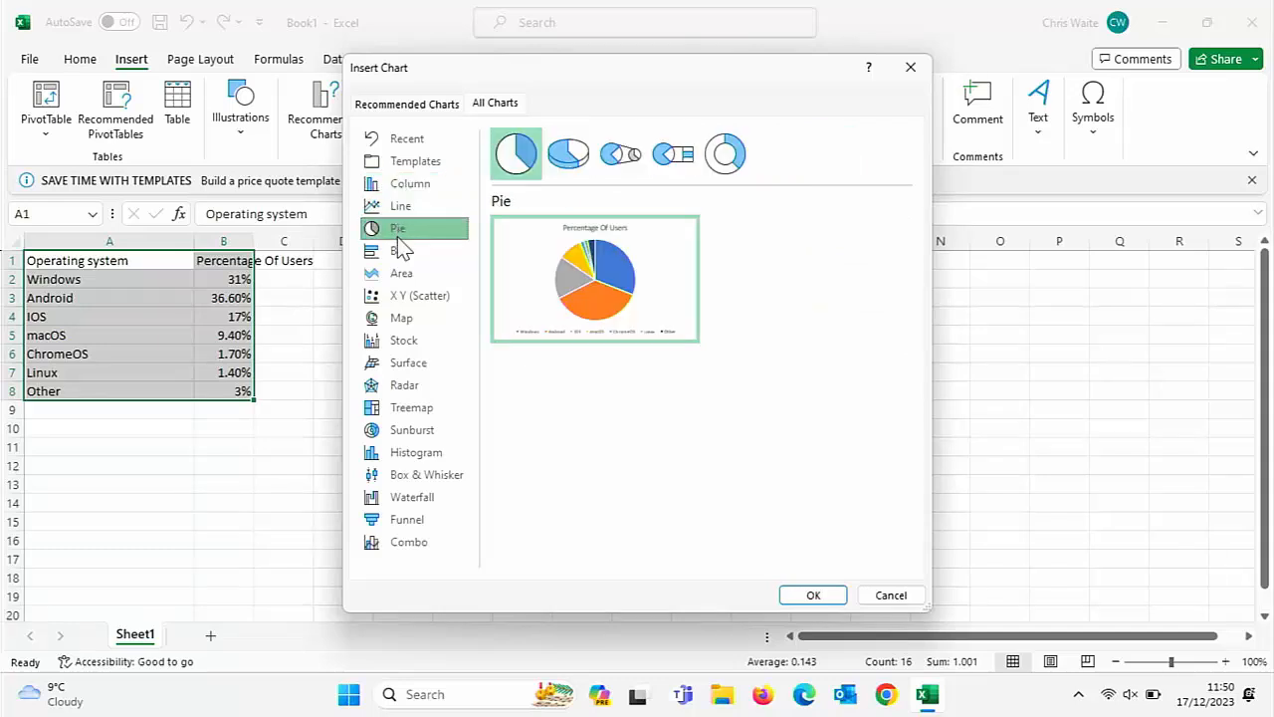
left_click(400, 251)
left_click(403, 273)
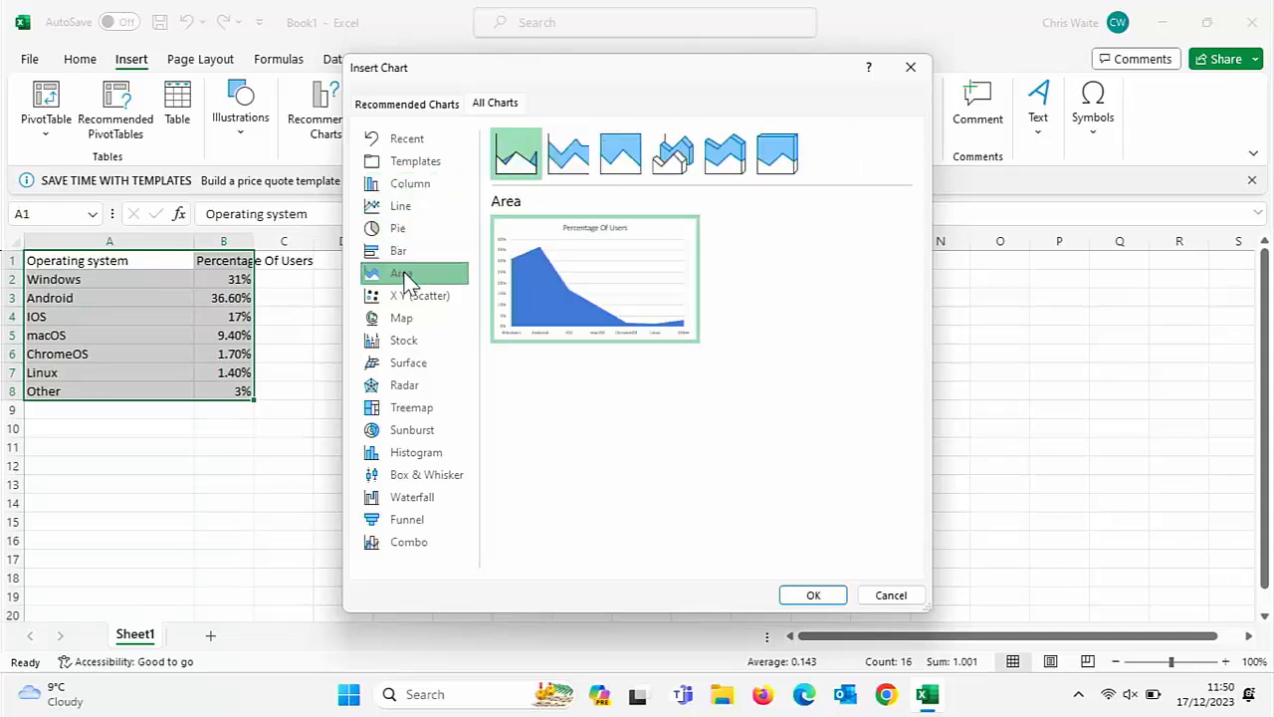
left_click(410, 293)
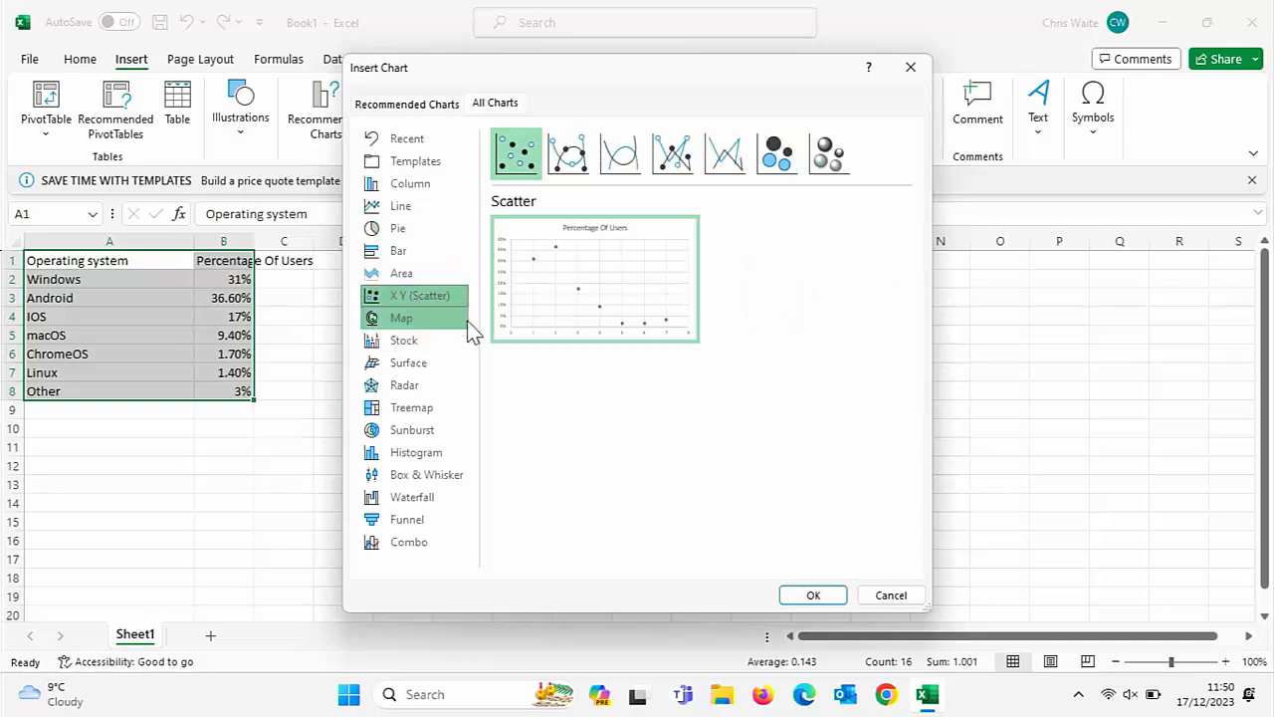
left_click(436, 327)
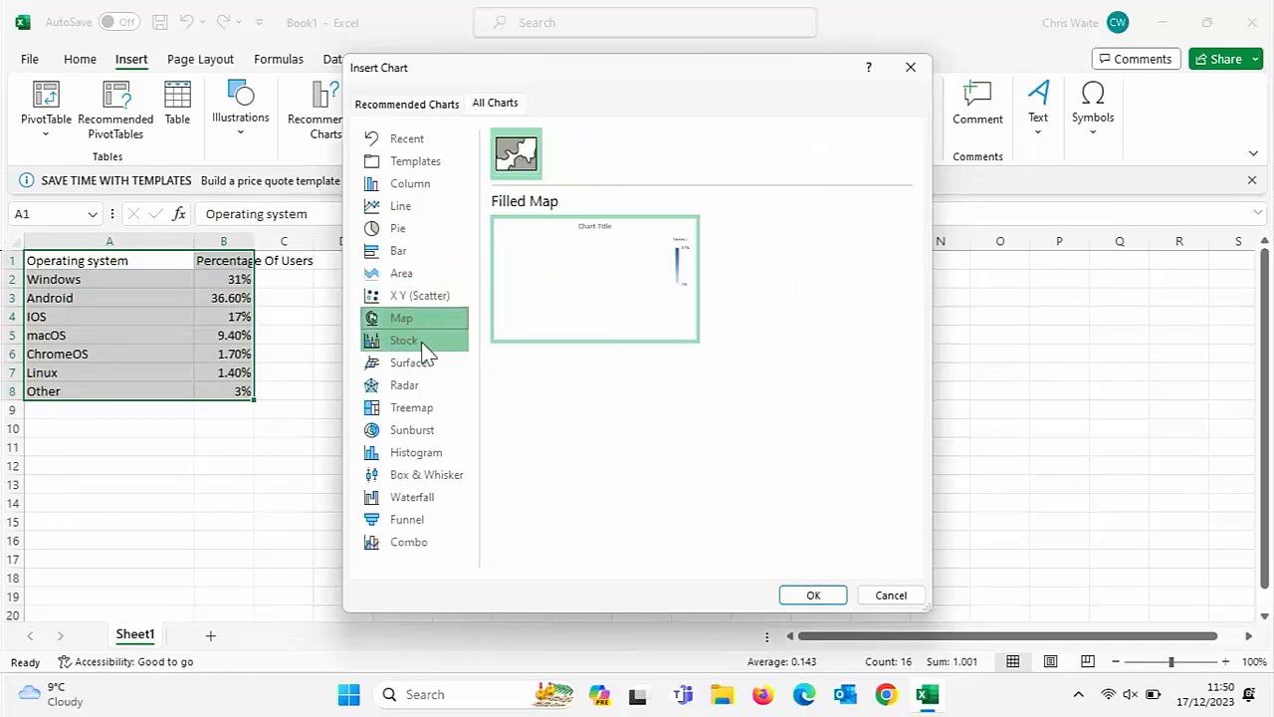
left_click(425, 349)
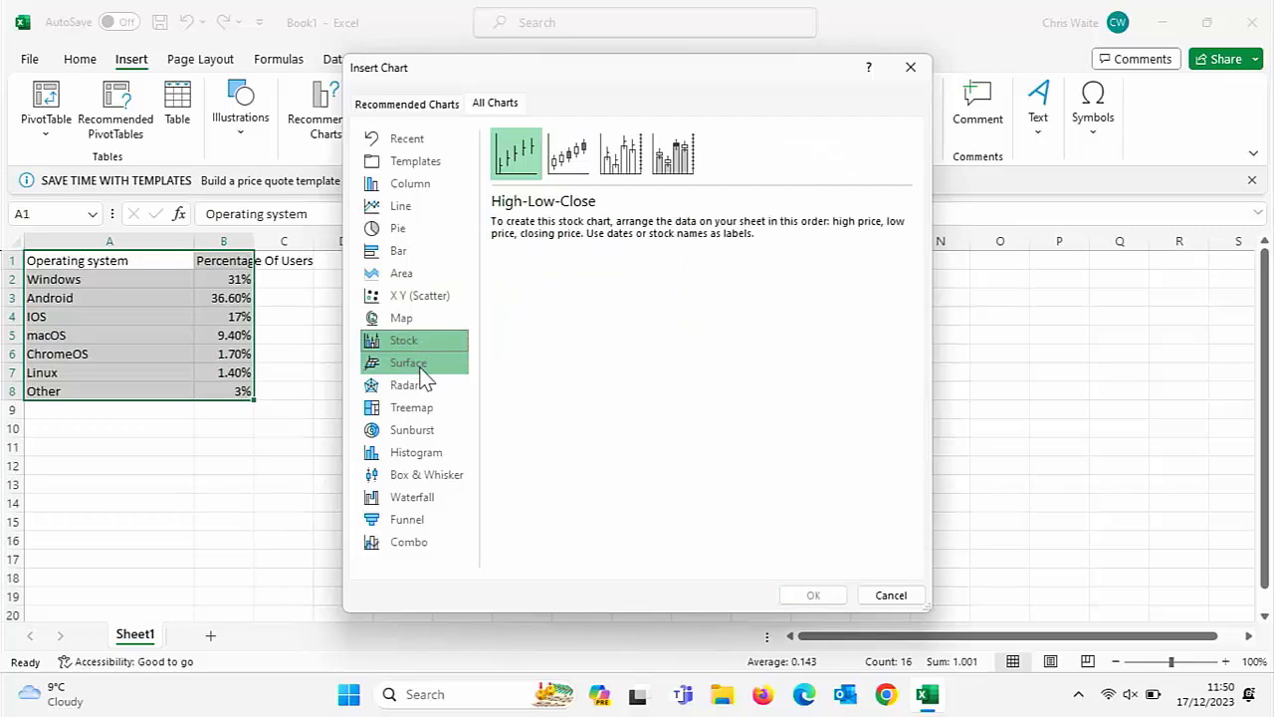
left_click(422, 367)
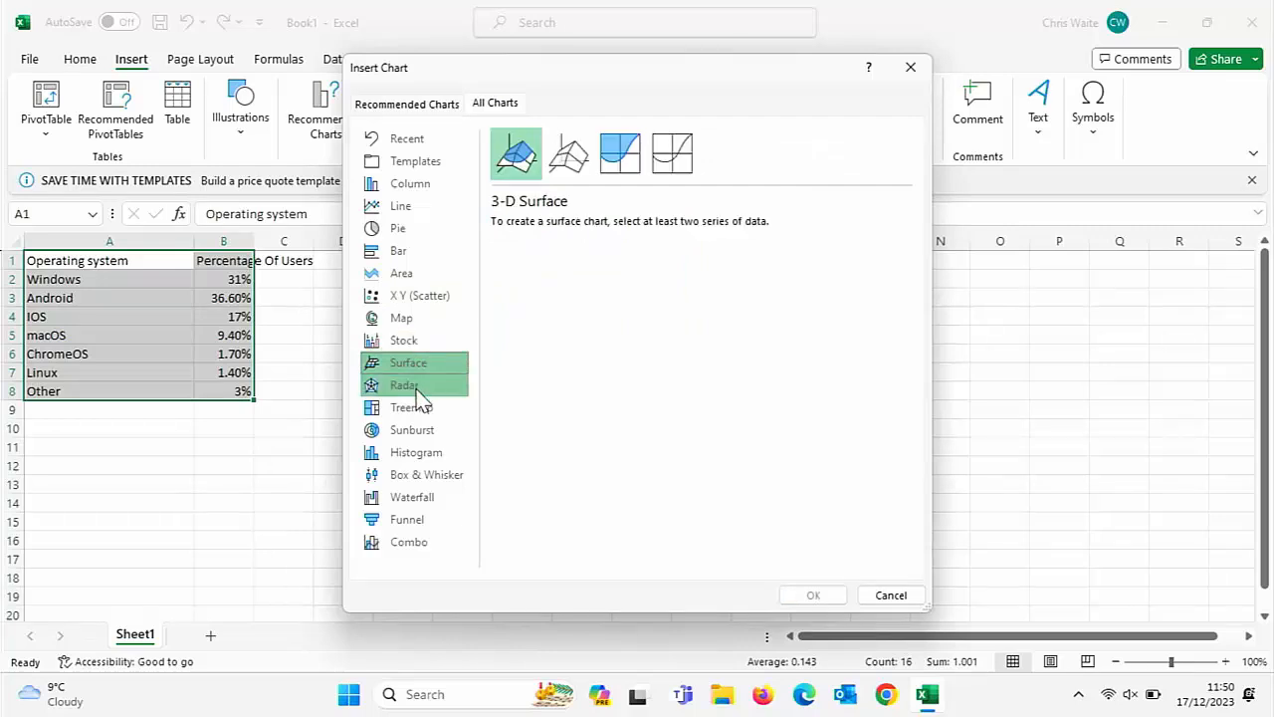
left_click(422, 388)
Step: Insert a standard 2-D pie chart of the operating system percentages in A1:B8
left_click(412, 229)
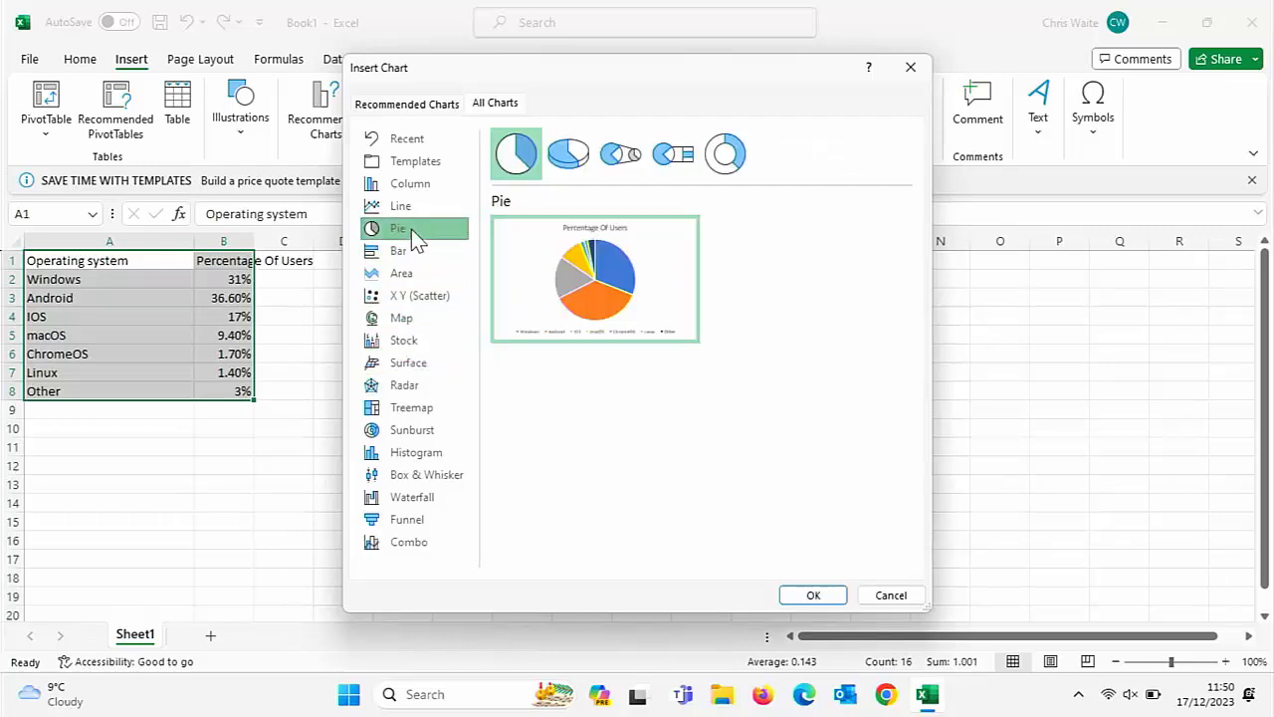
left_click(802, 597)
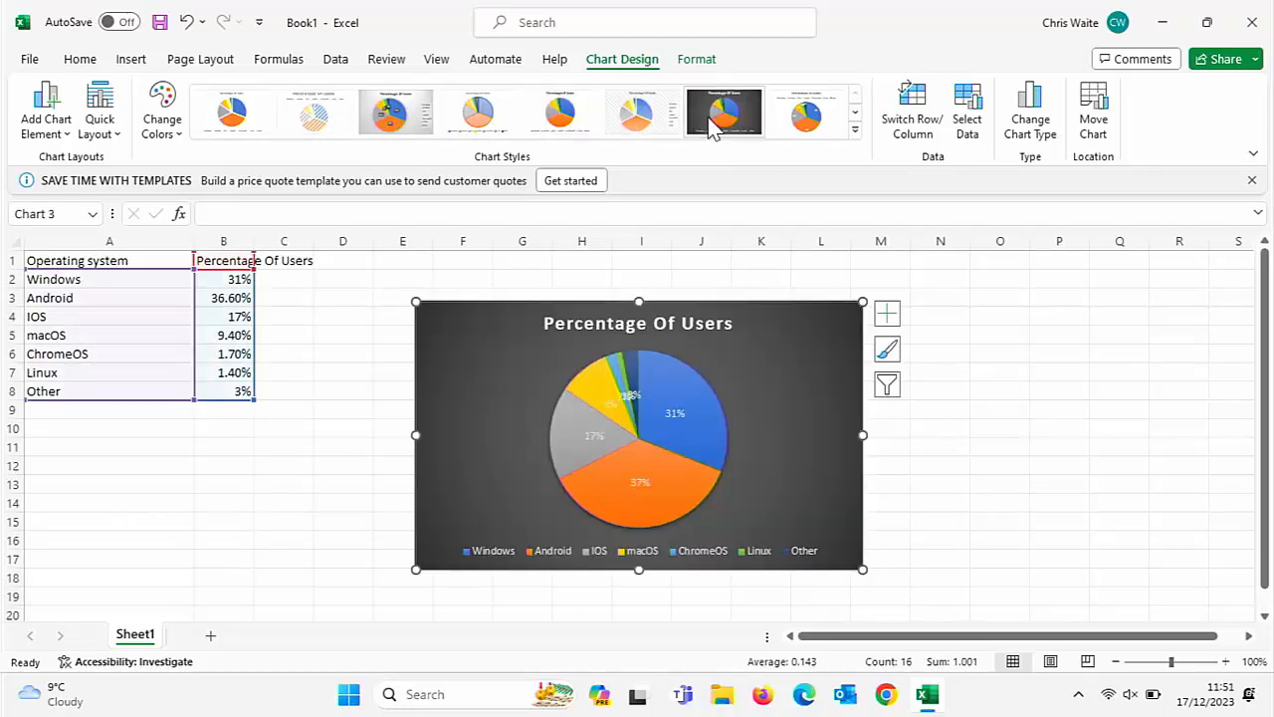
Step: Try the pie chart style with the legend above the pie, and apply a white style with the legend below from the full style gallery
left_click(817, 119)
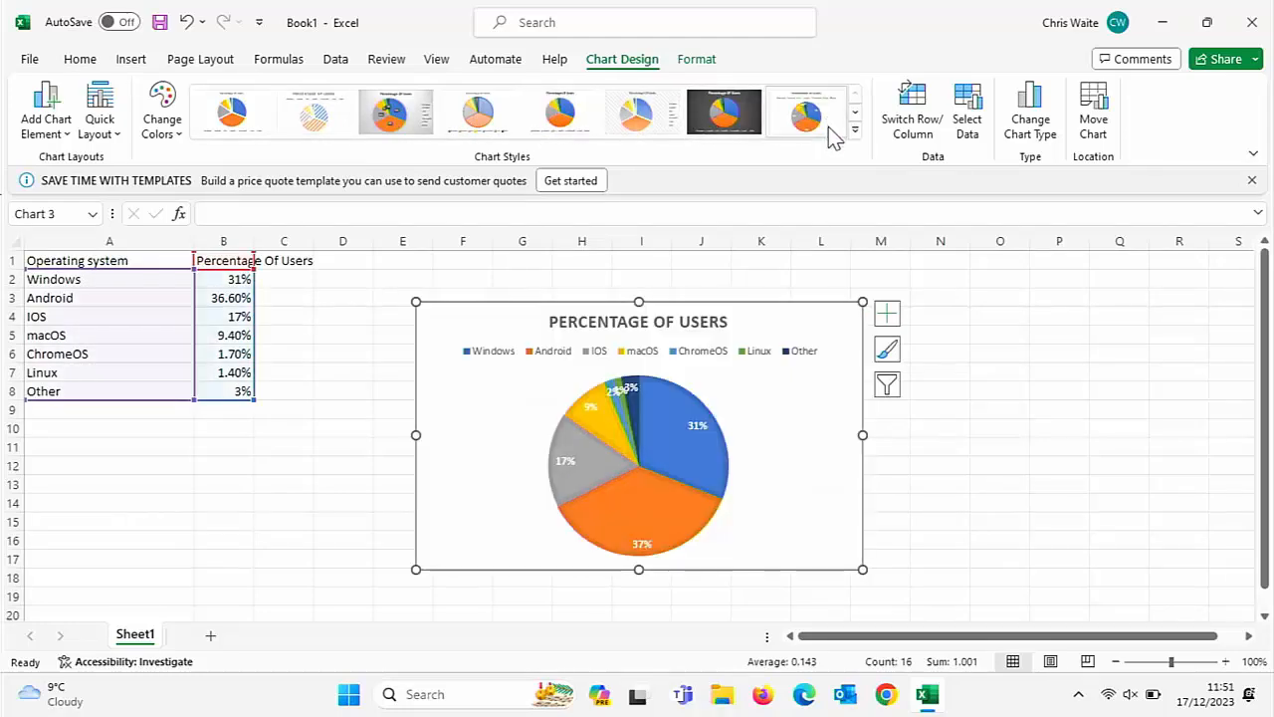
left_click(854, 132)
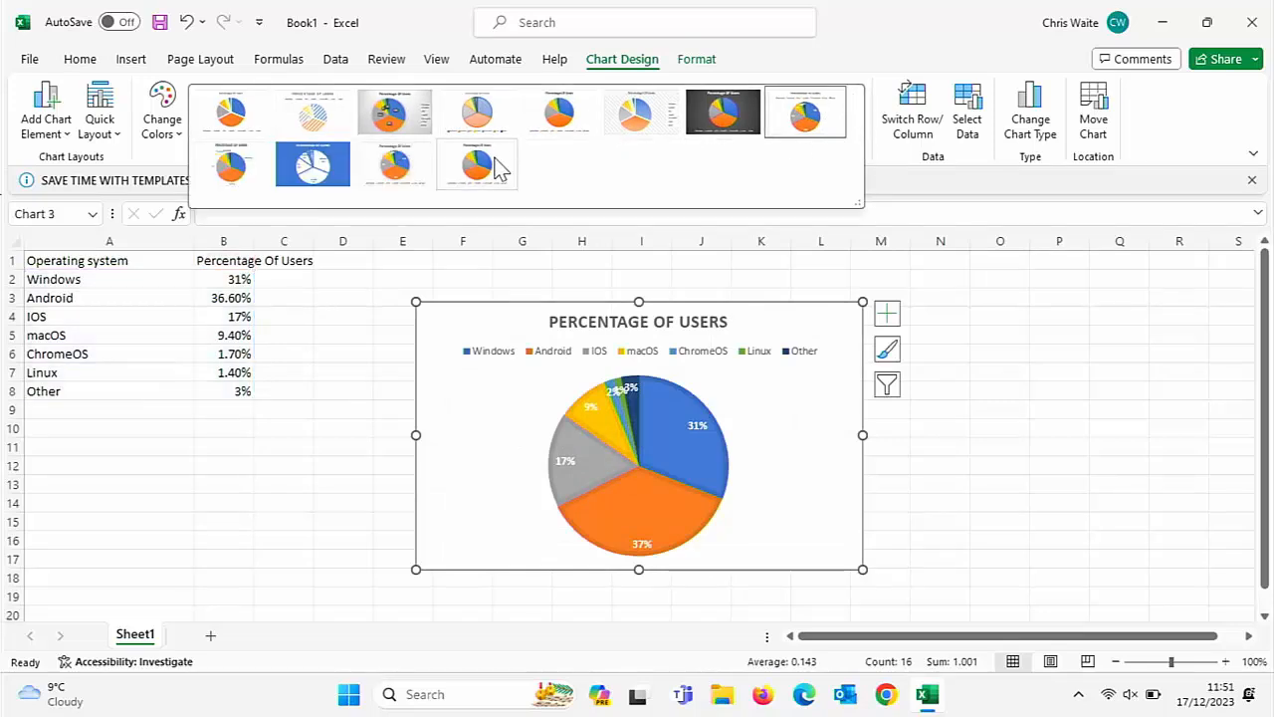
left_click(485, 161)
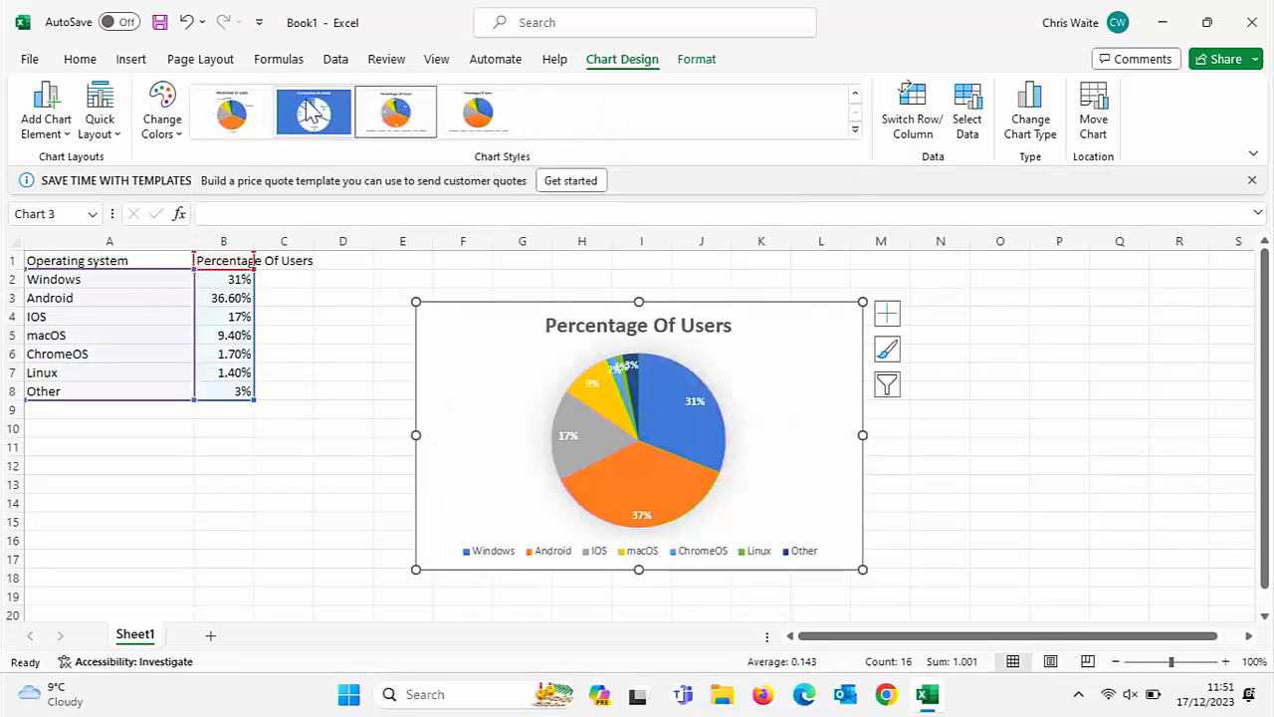